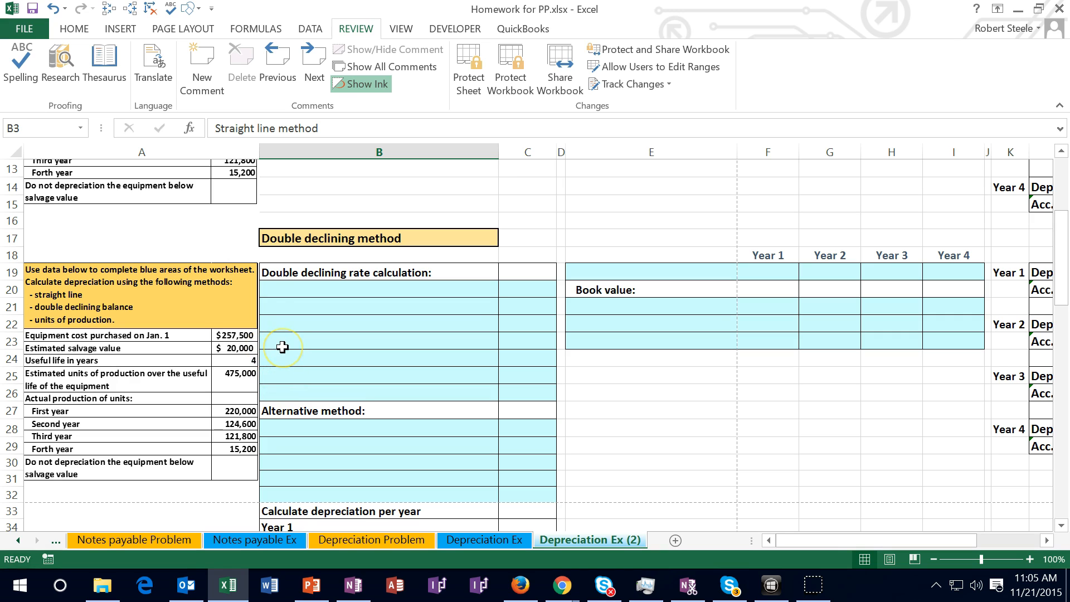
Examine the blank double declining section, from the rate calculation across the yearly book value schedule, journal entries and account balances
click(283, 347)
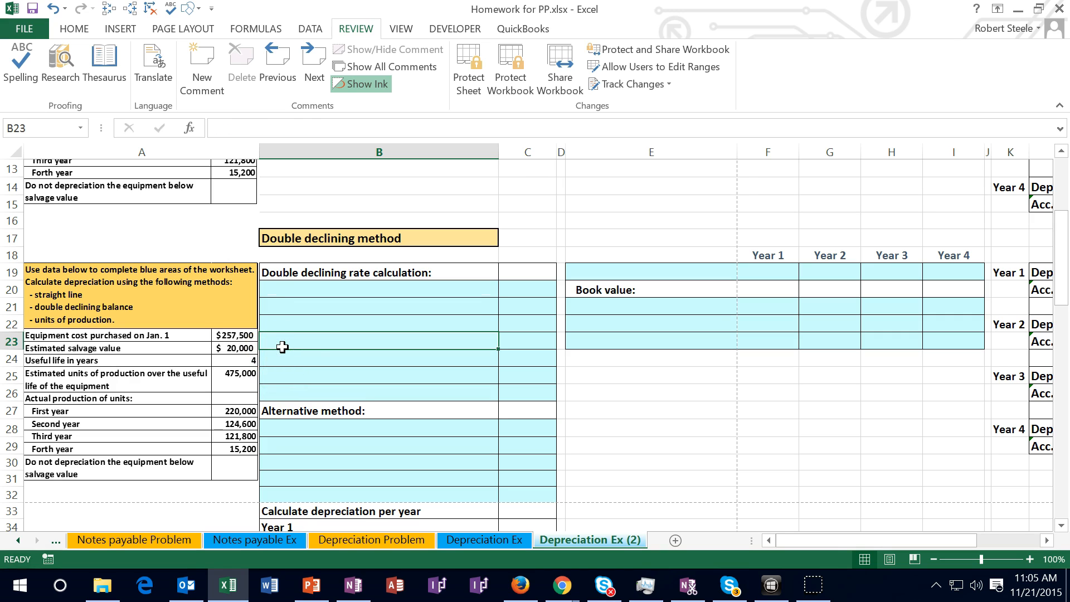
click(694, 325)
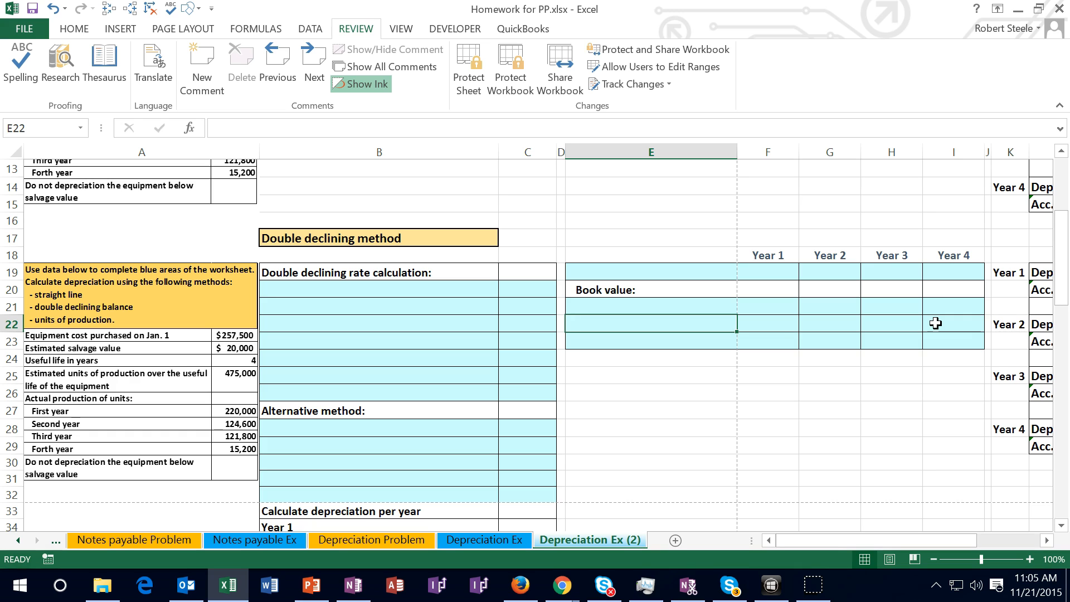
key(Right)
key(Right)
key(Right)
key(Right)
key(Right)
key(Right)
key(Right)
key(Right)
key(Right)
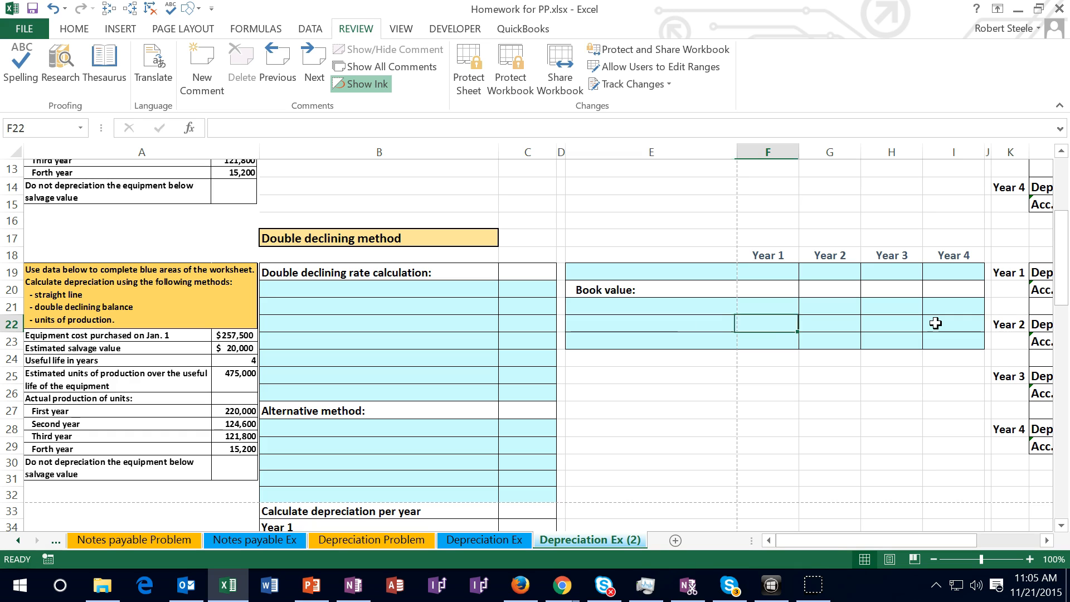
key(Right)
key(Right)
key(Right)
key(Right)
key(Right)
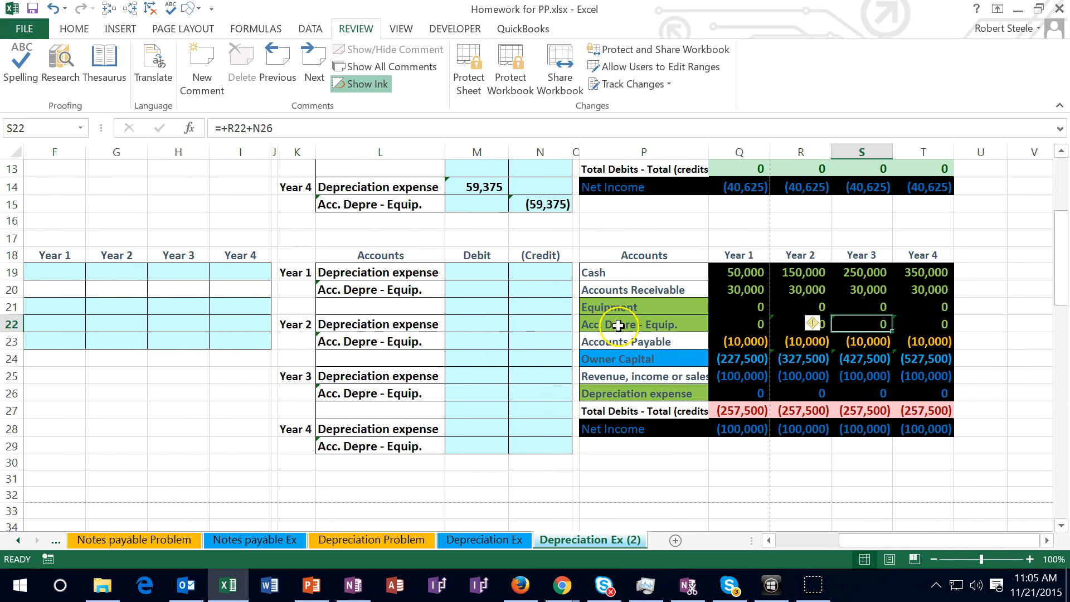
click(465, 271)
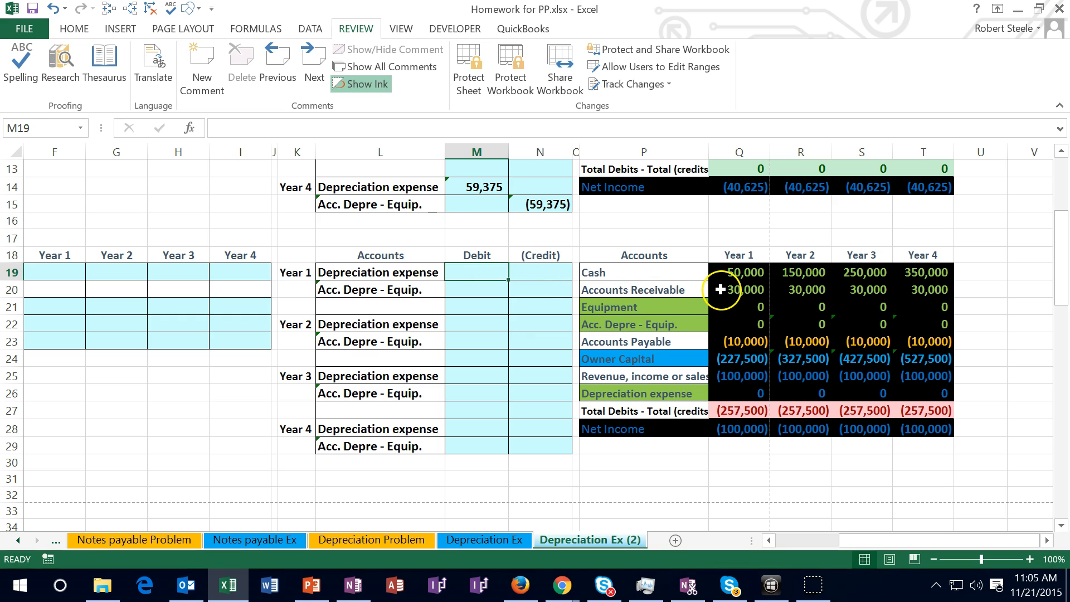
click(732, 256)
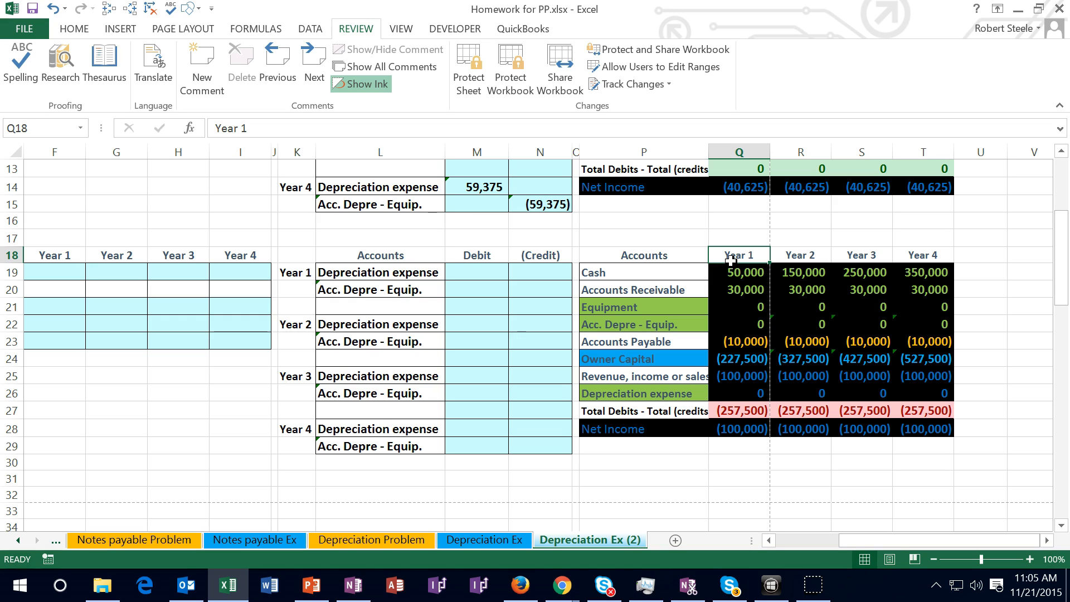
key(Left)
key(Left)
key(Left)
key(Left)
key(Left)
key(Left)
key(Left)
key(Left)
key(Left)
key(Left)
key(Left)
key(Left)
key(Left)
key(Left)
key(Left)
key(Left)
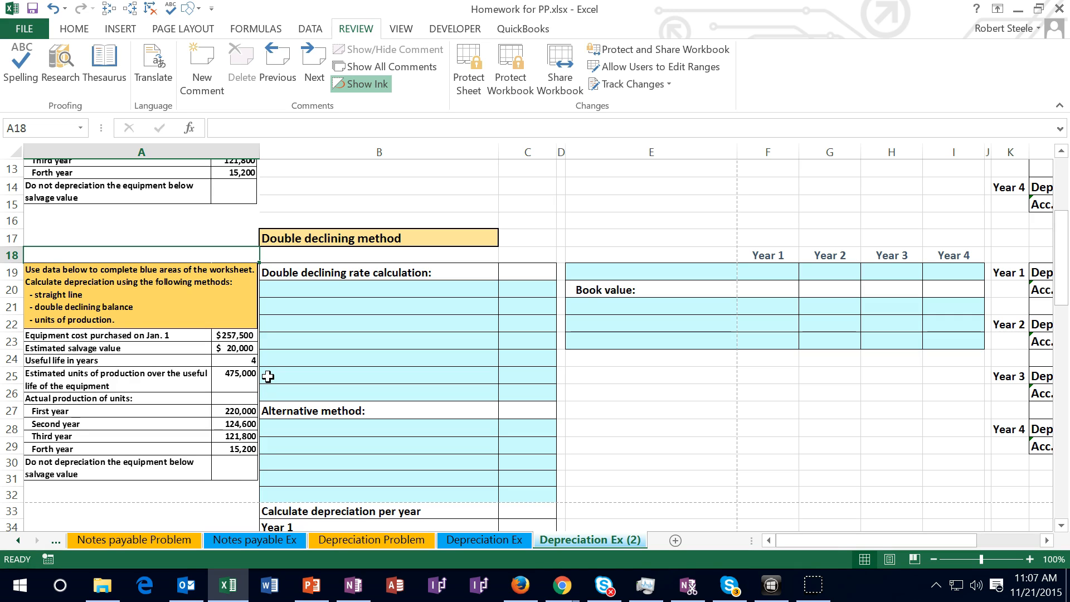
Start the double declining rate calculation with the label "Cost" in B20 and the amount 257500 in C20
click(258, 383)
click(263, 350)
click(306, 291)
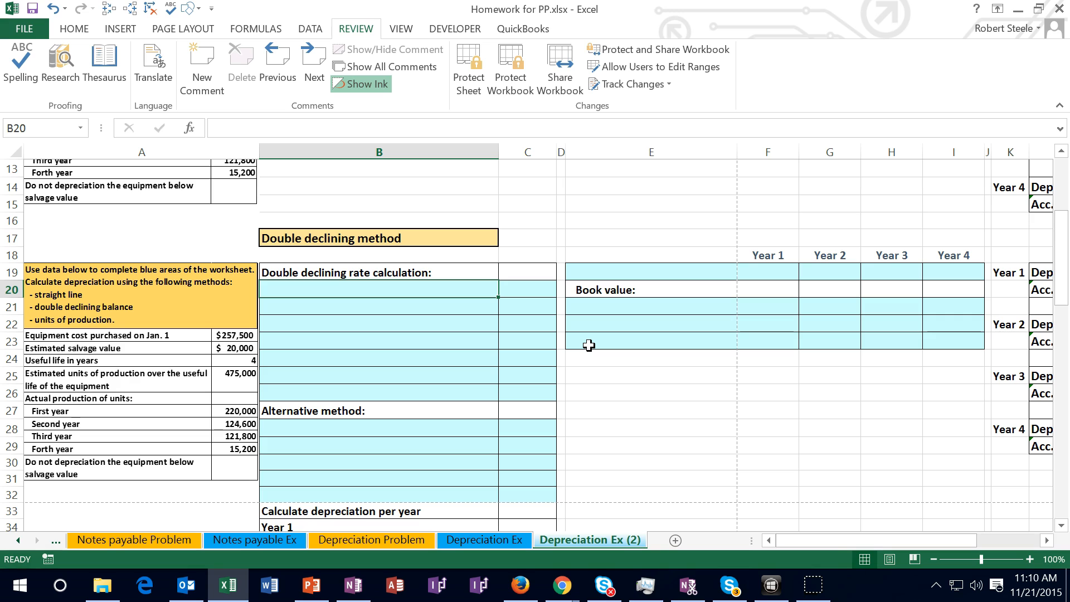
text(Cost)
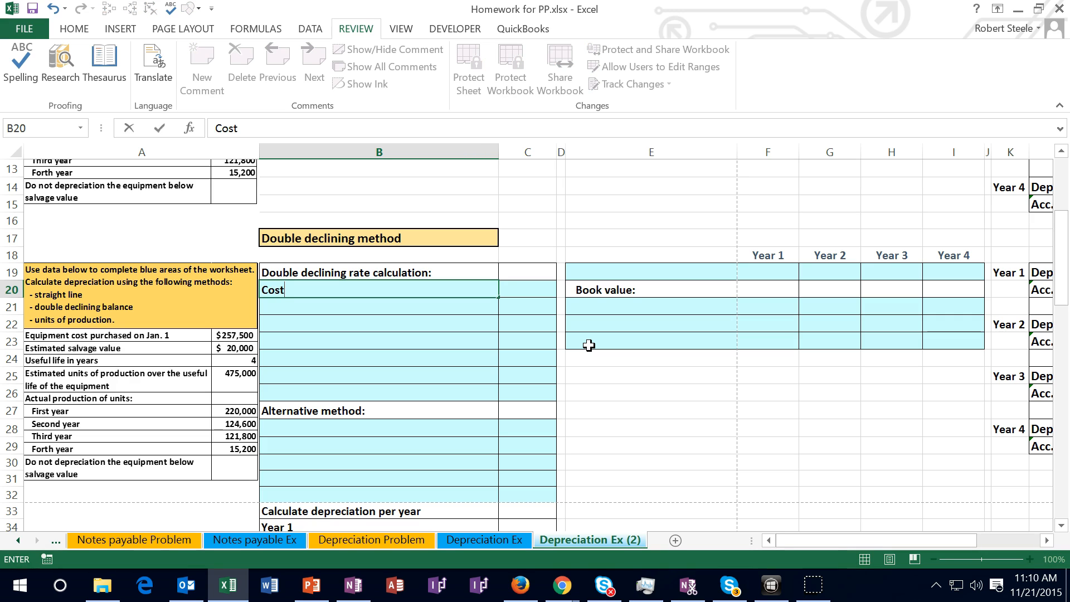
key(Tab)
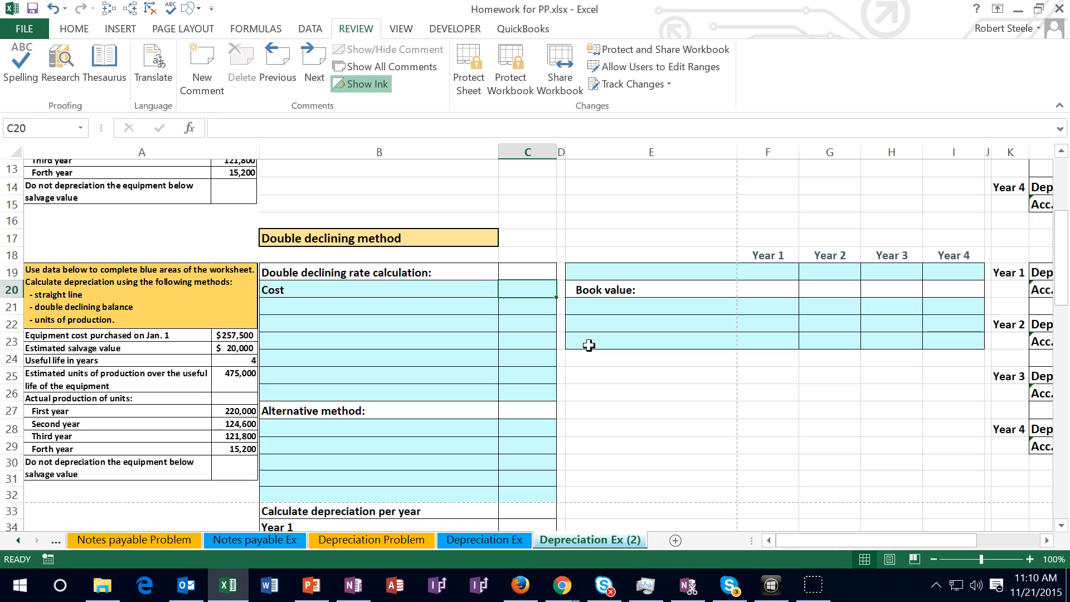
text(=)
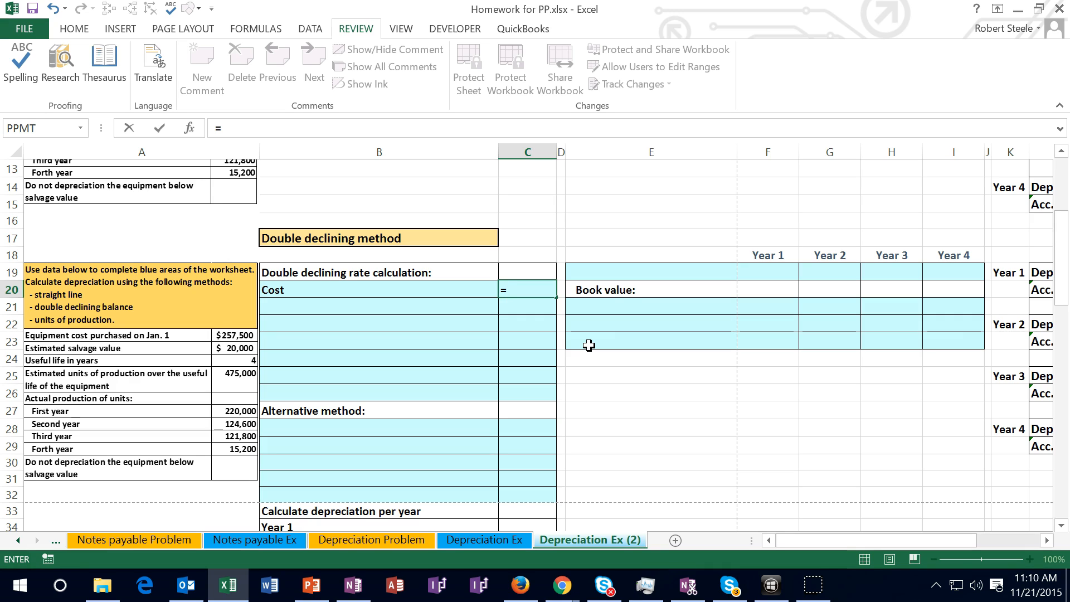
key(BackSpace)
text(257500)
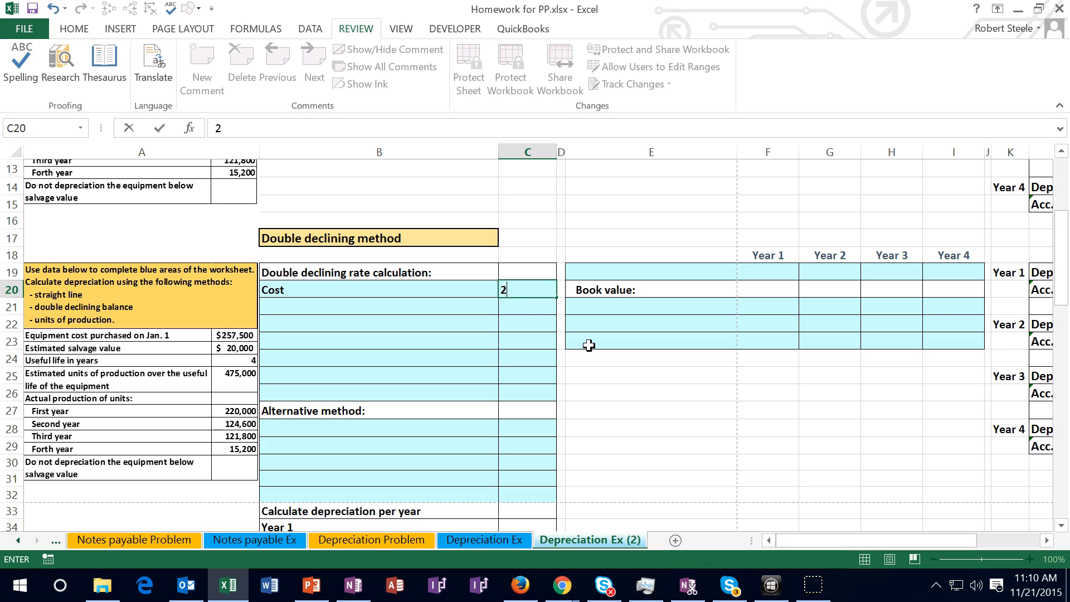
key(Return)
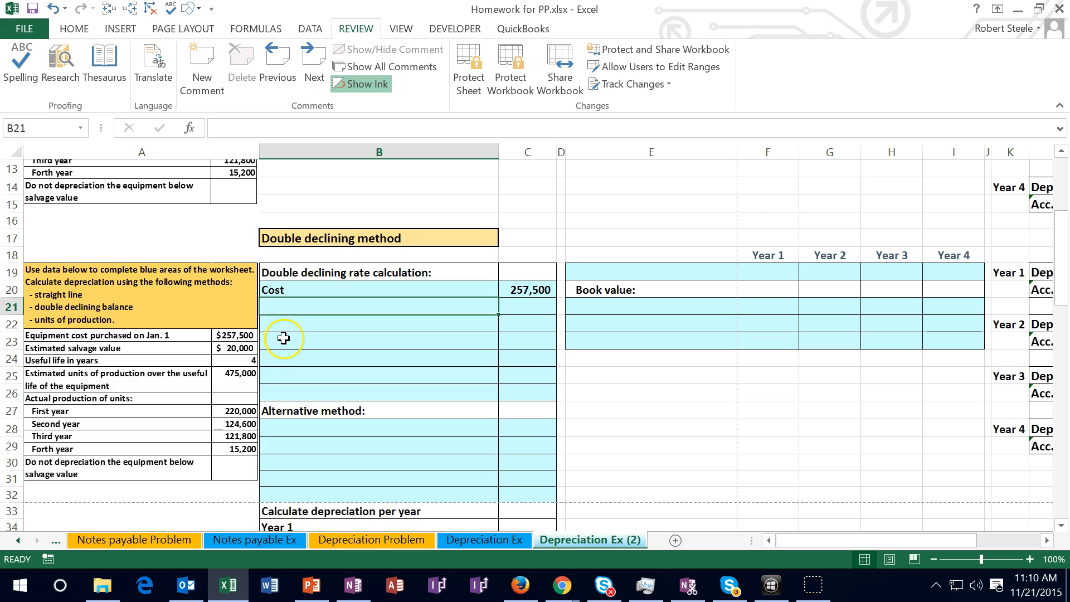
Add the label "(/) number of years in useful life" in B21 with the value 4 in C21
scroll(284, 338, up, 4)
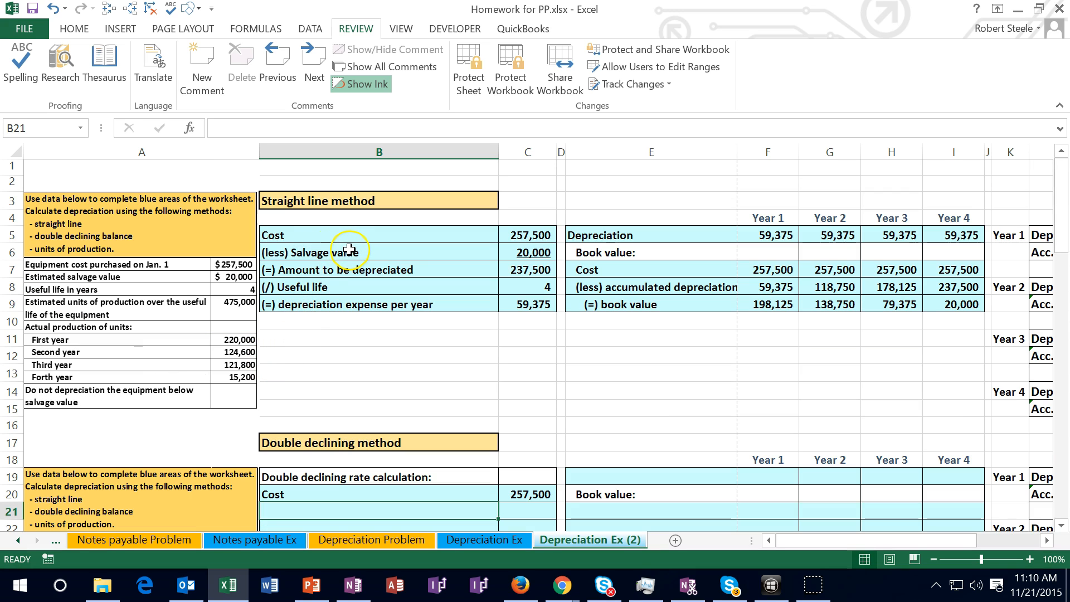
scroll(350, 250, down, 3)
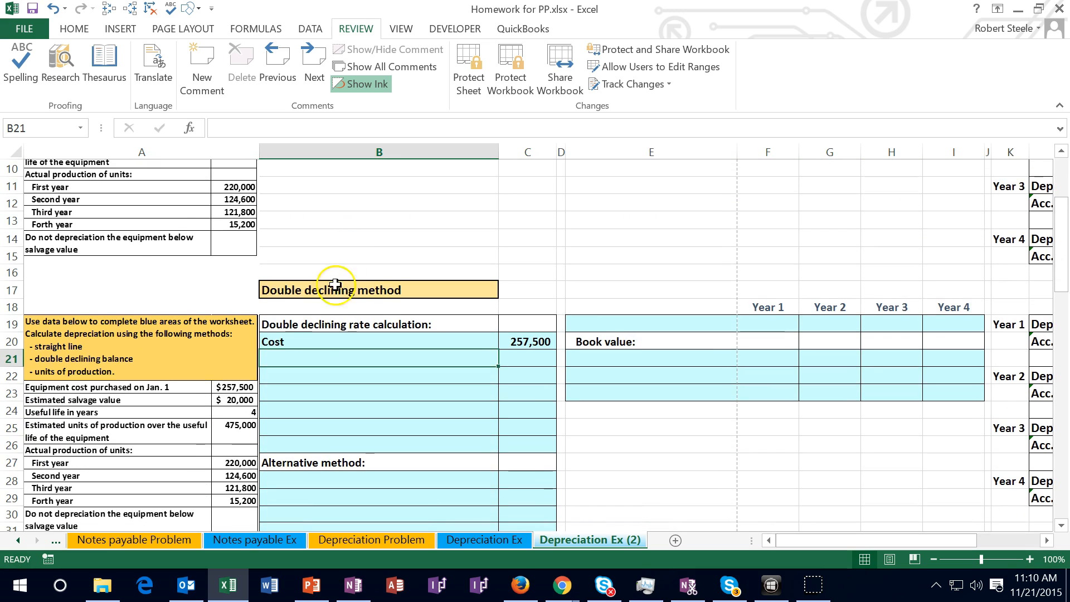
scroll(297, 355, down, 1)
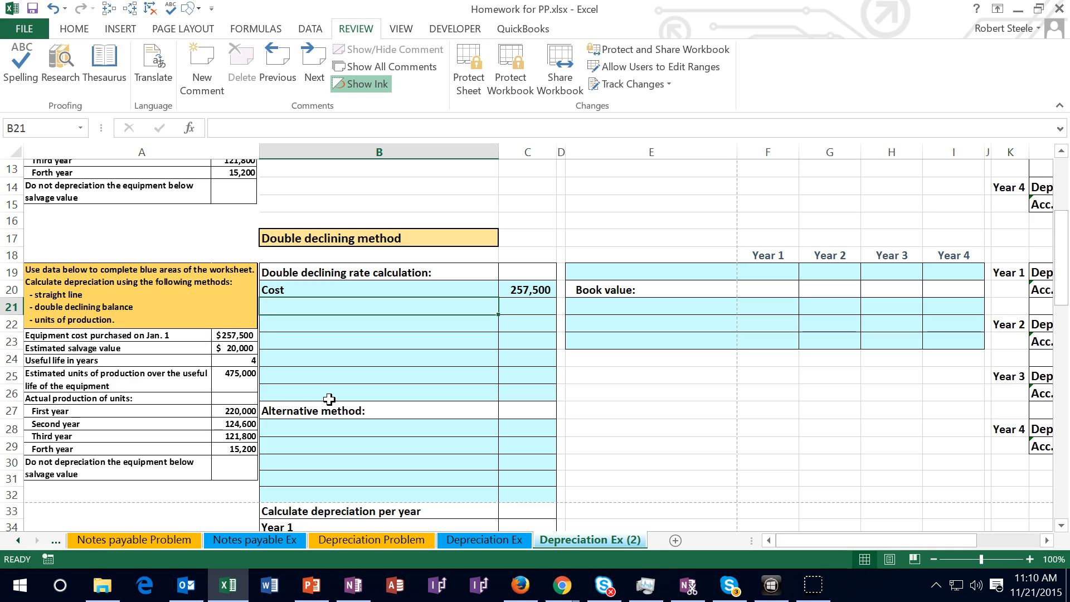
text((/) number of years in useful life)
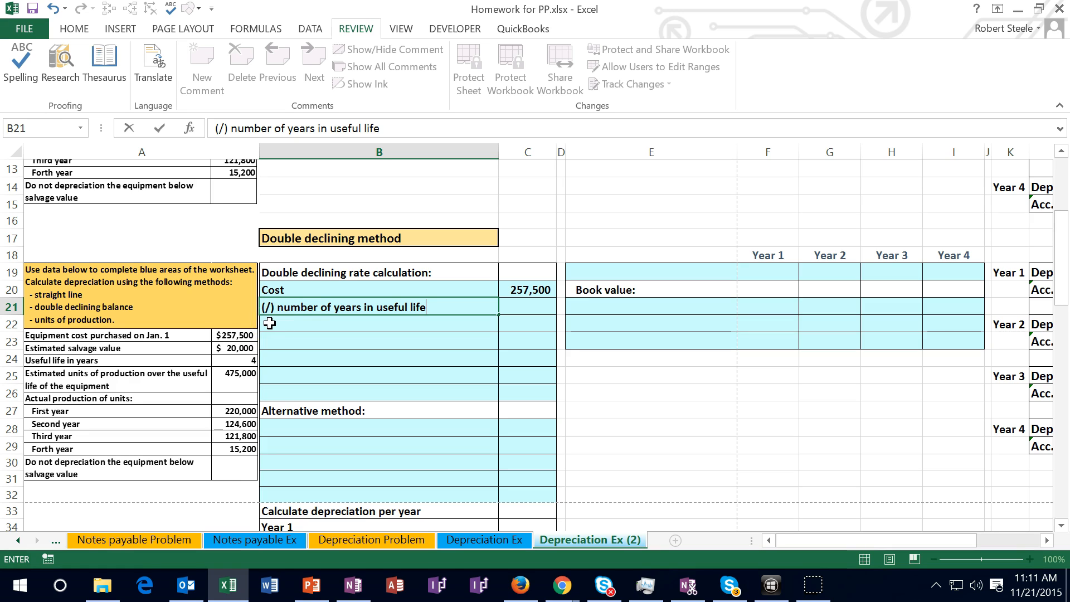
key(Tab)
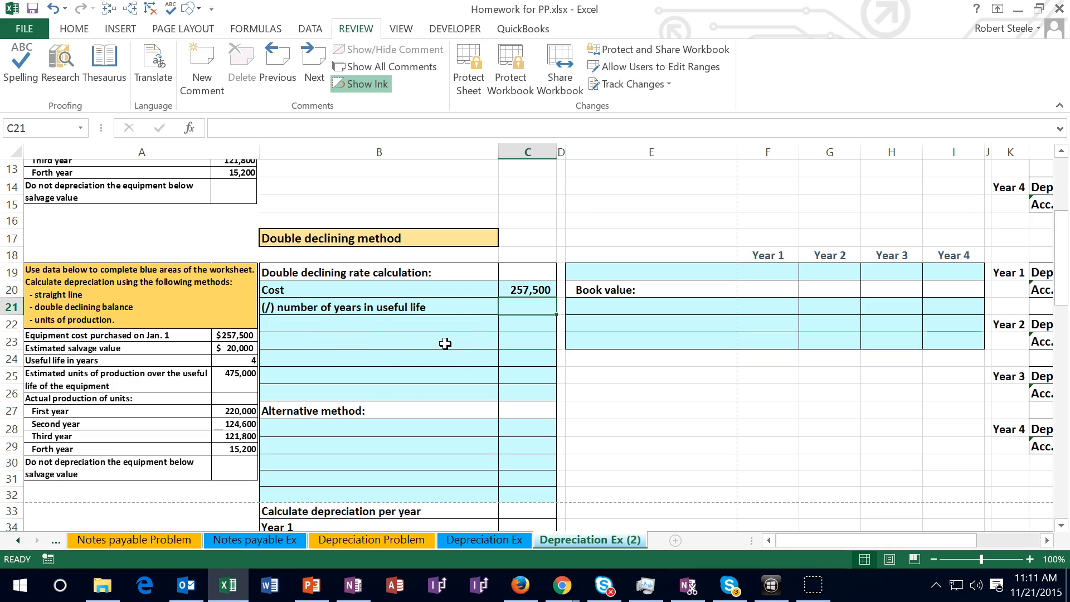
text(4)
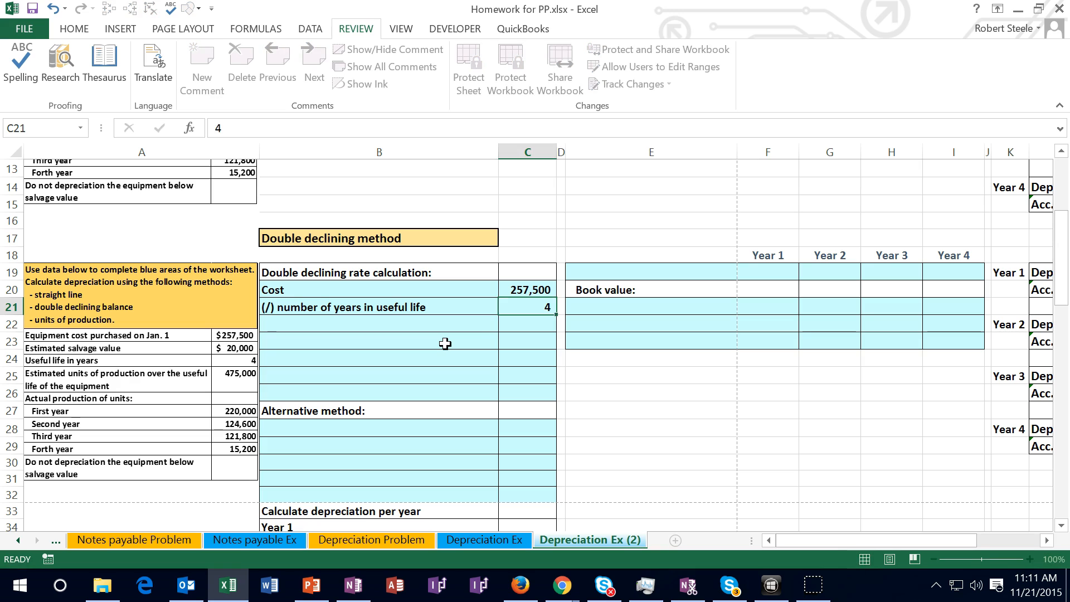
key(Return)
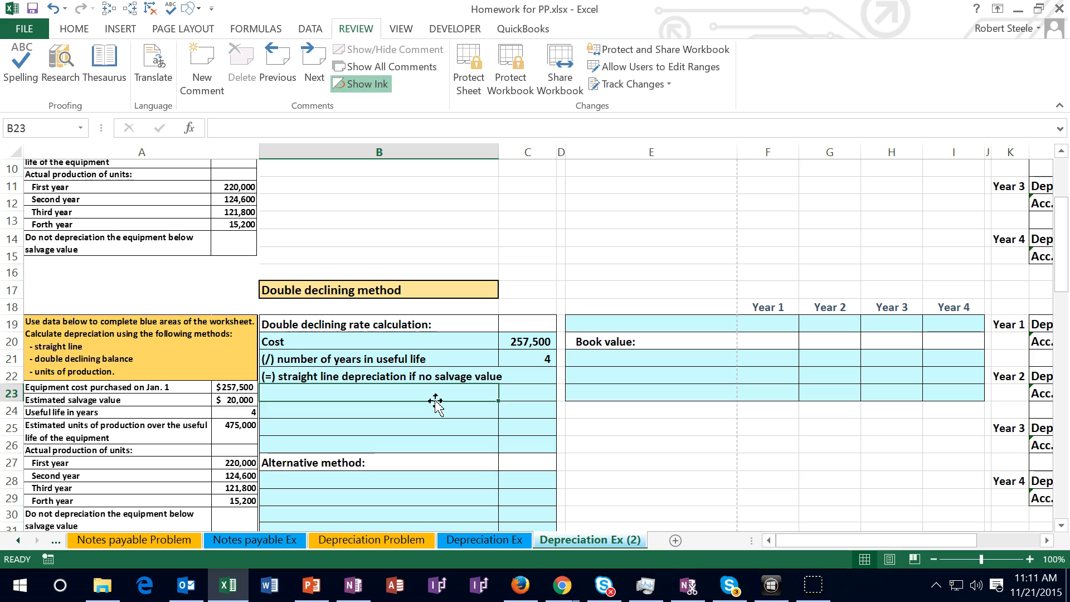
Calculate the straight line depreciation without salvage value in C22 with the formula =C20/C21
click(535, 376)
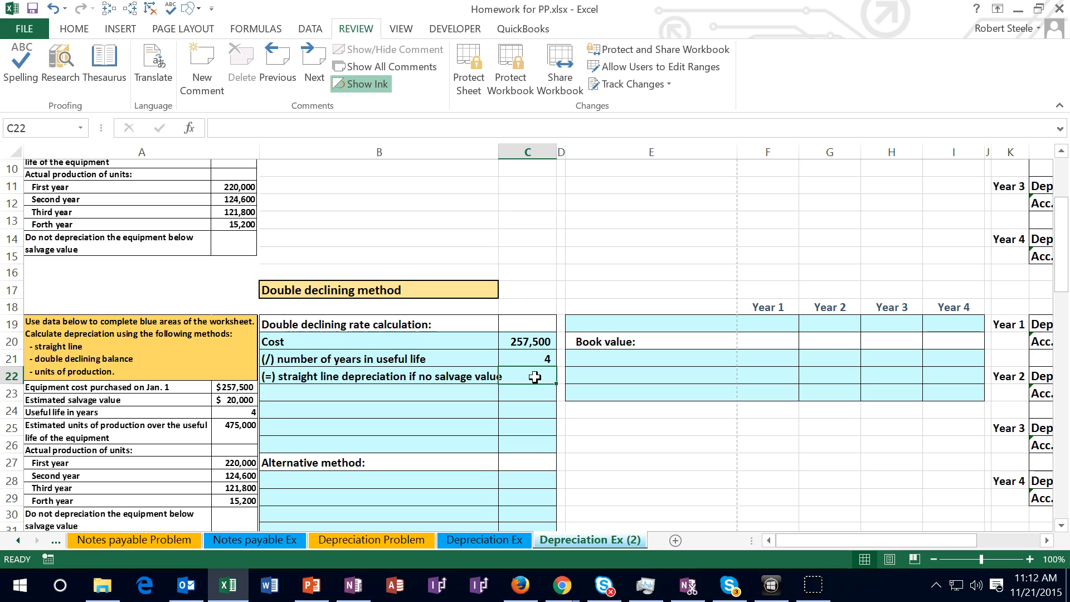
text(=)
click(531, 339)
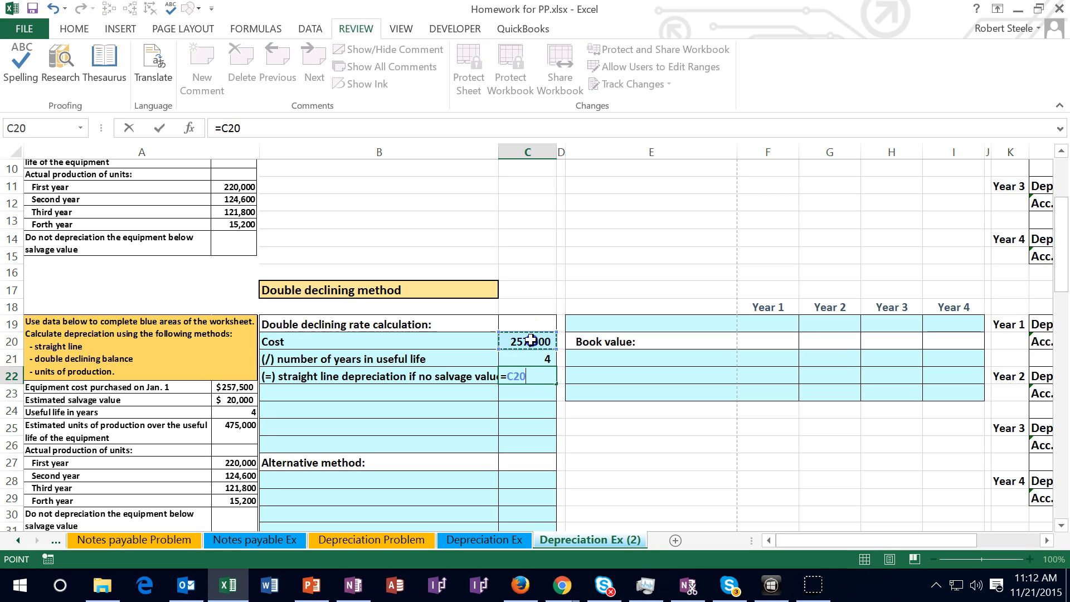
text(/)
click(530, 361)
key(Return)
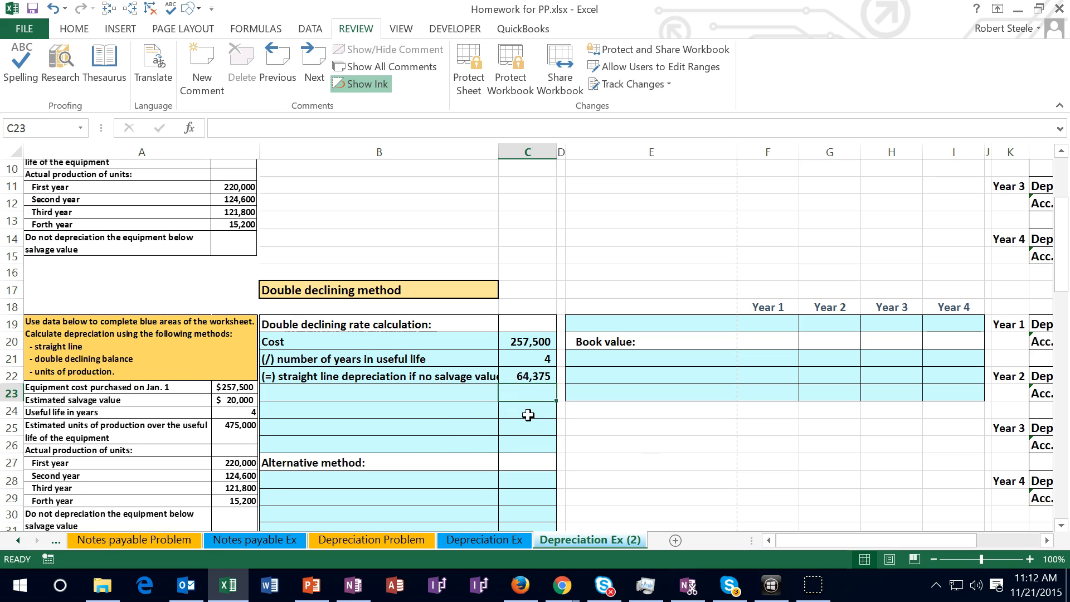
Review the straight line method figures for comparison, and enter 257500 as the cost divisor in C23
scroll(527, 414, up, 3)
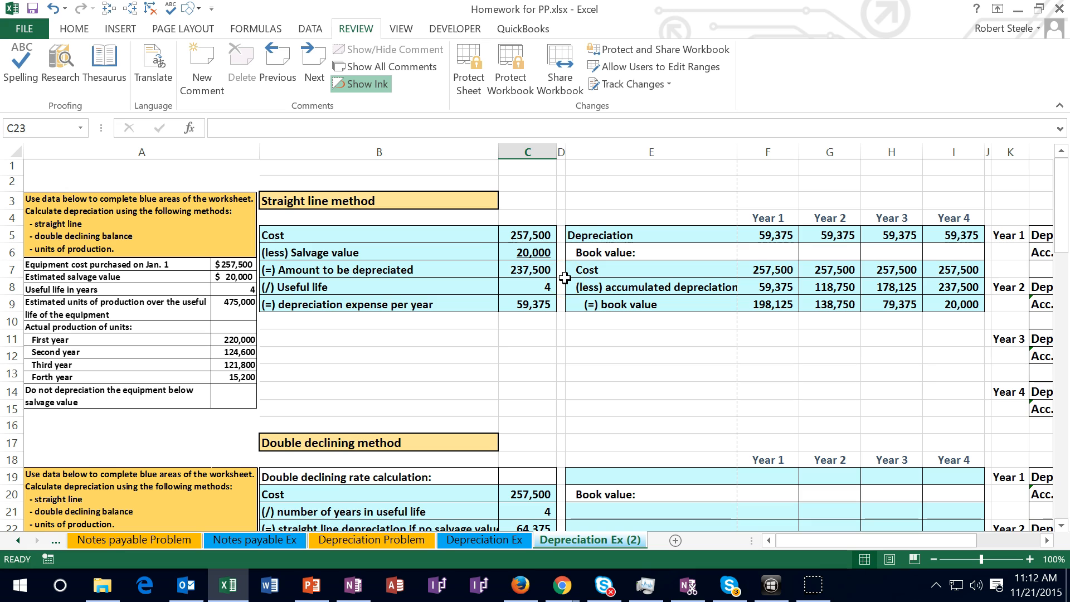
scroll(557, 285, down, 3)
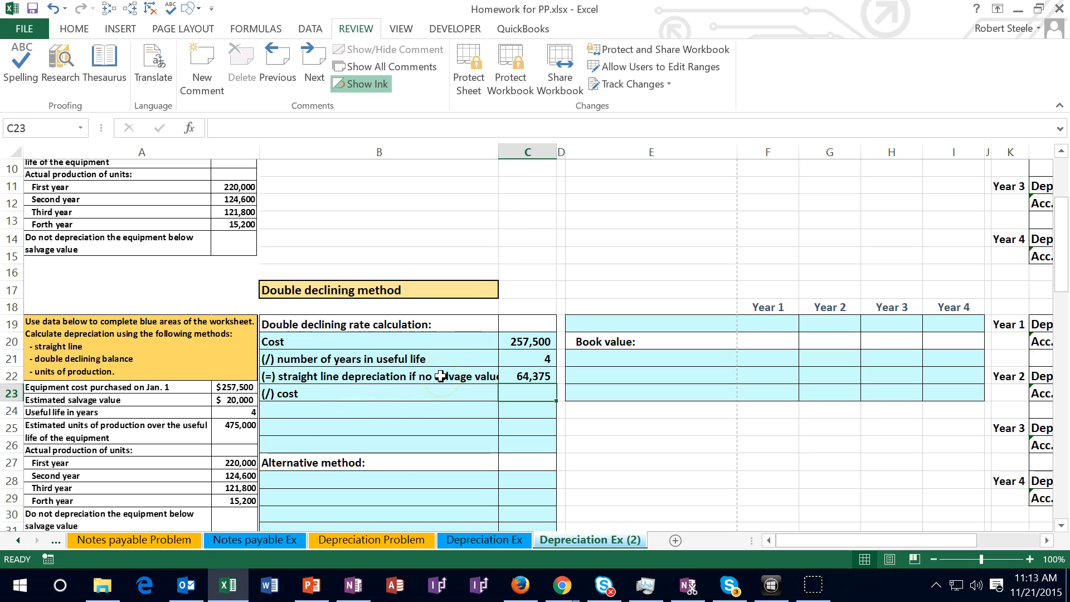
text(257,500)
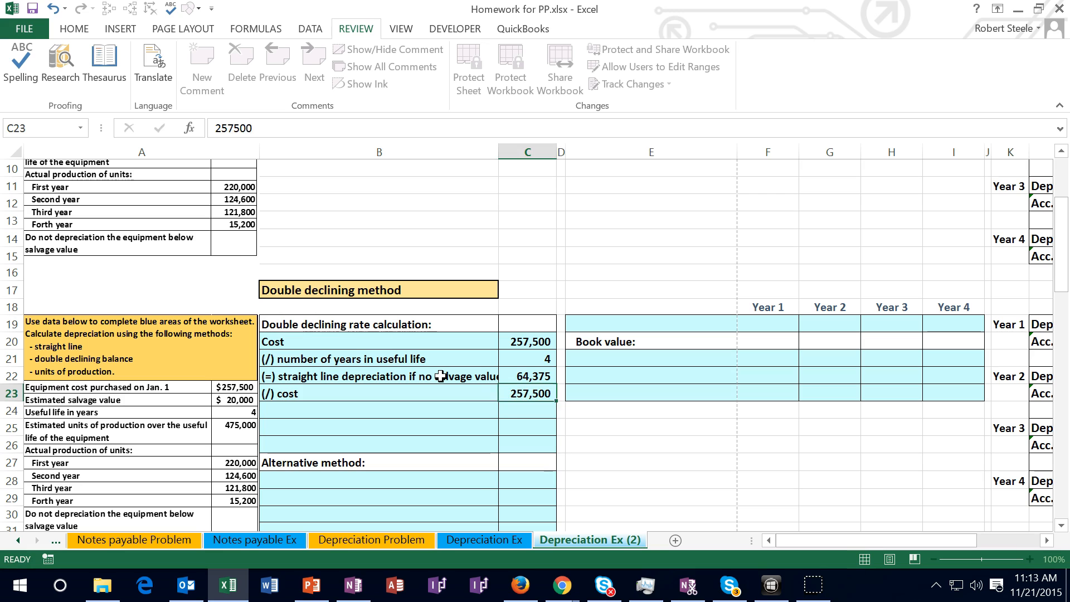
key(Return)
Label B24 "(=) Straight line % if not salvage value" and calculate the rate in C24 with the formula =C22/C23
click(441, 381)
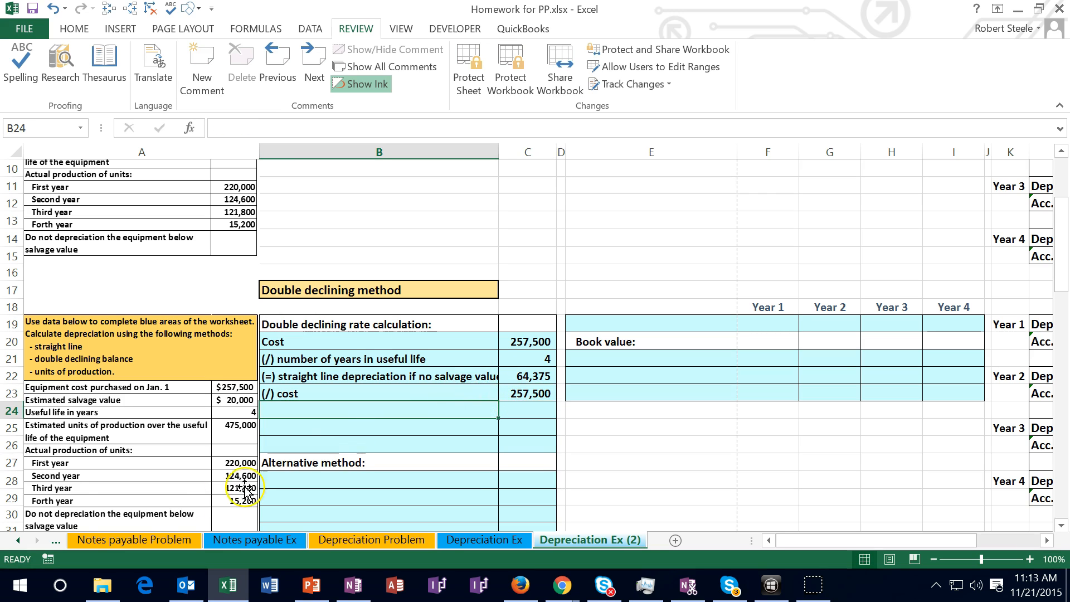
text((=) Straight line % if not salvage value)
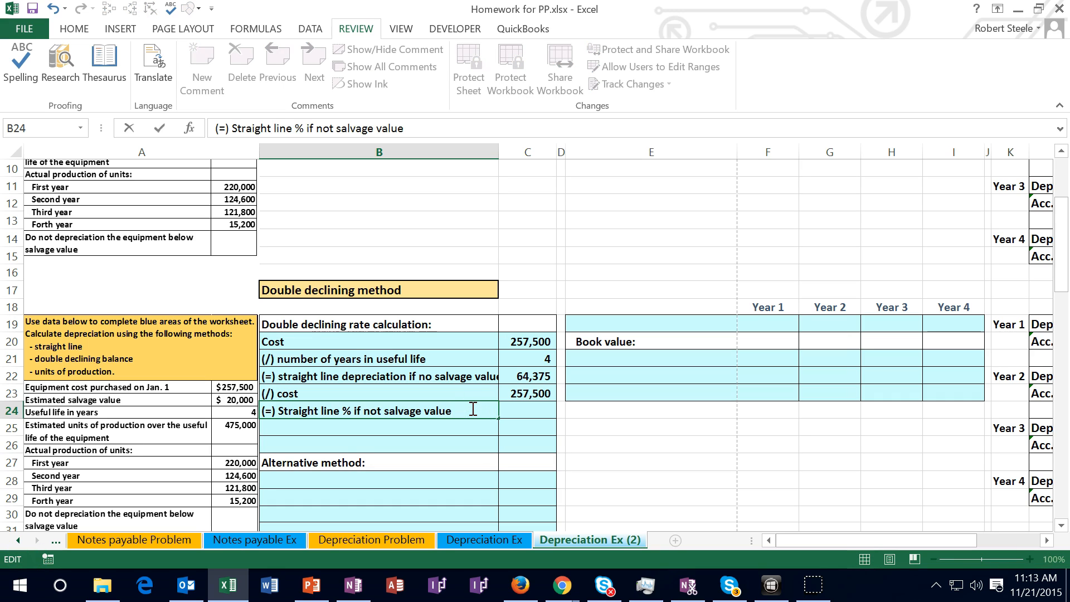
click(529, 410)
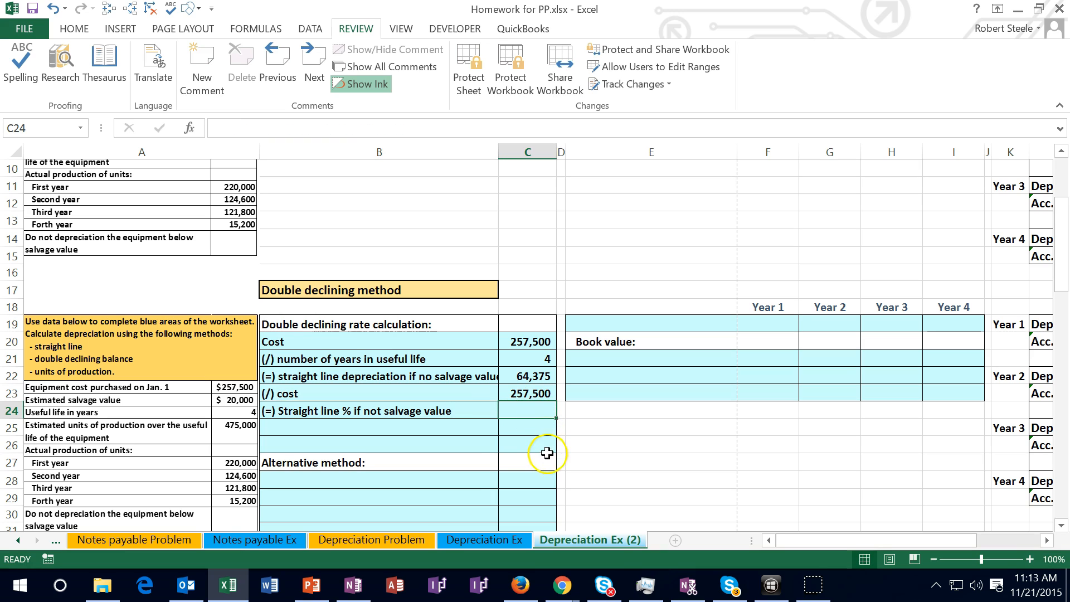
text(=)
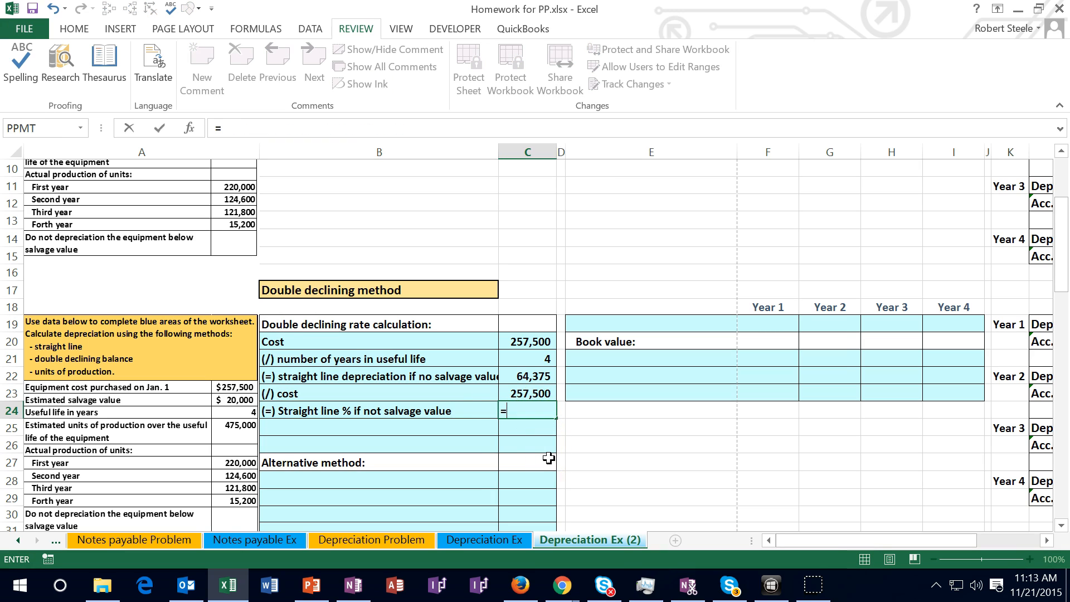
click(545, 376)
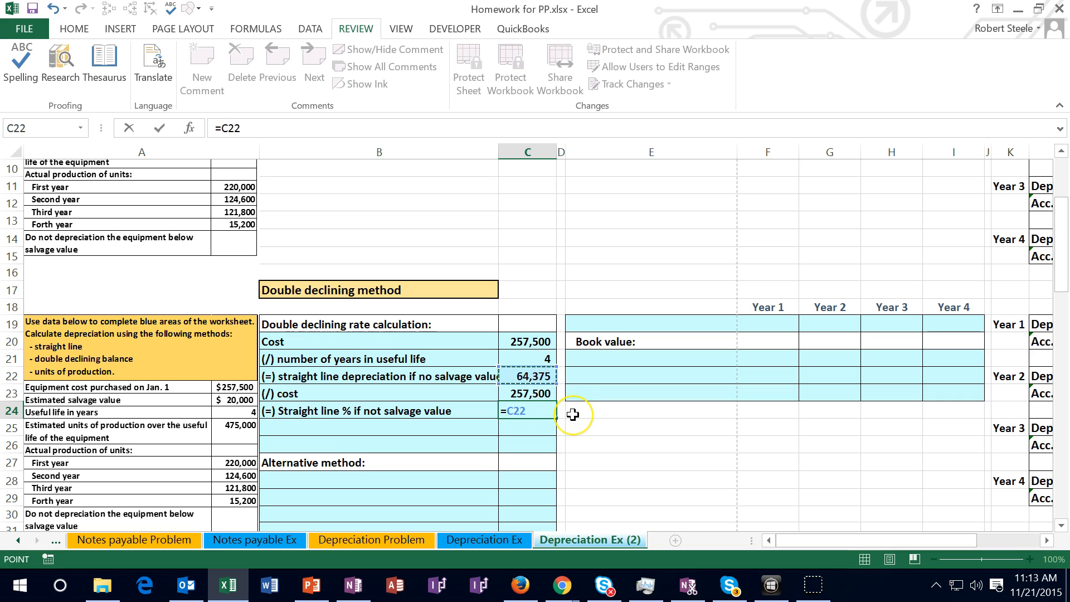
text(/)
click(547, 393)
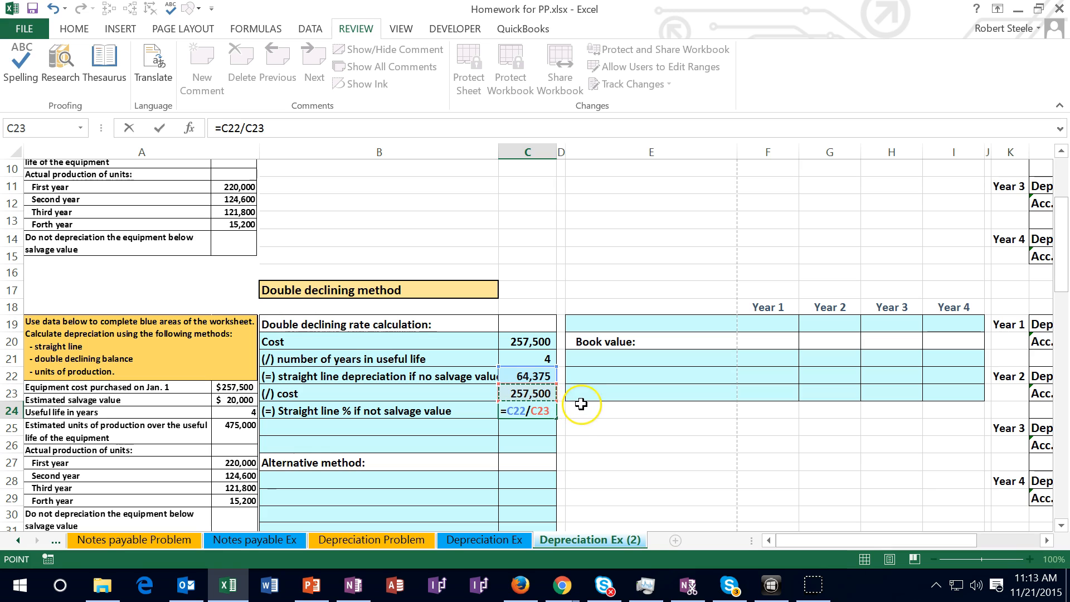
key(Return)
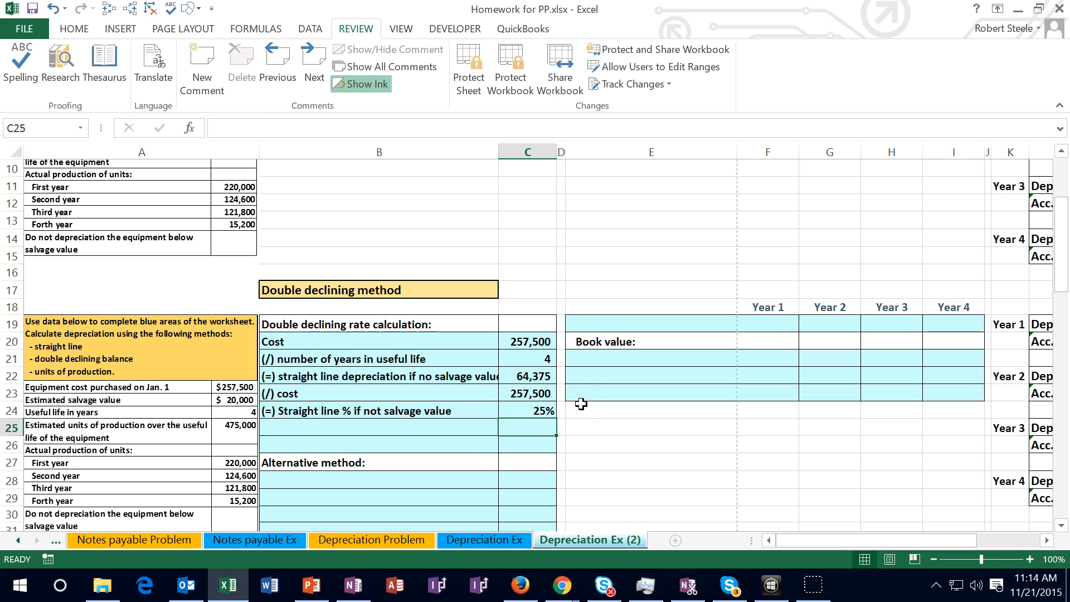
Show the straight line rate in C24 in Number format, and restore its Percentage format
click(537, 410)
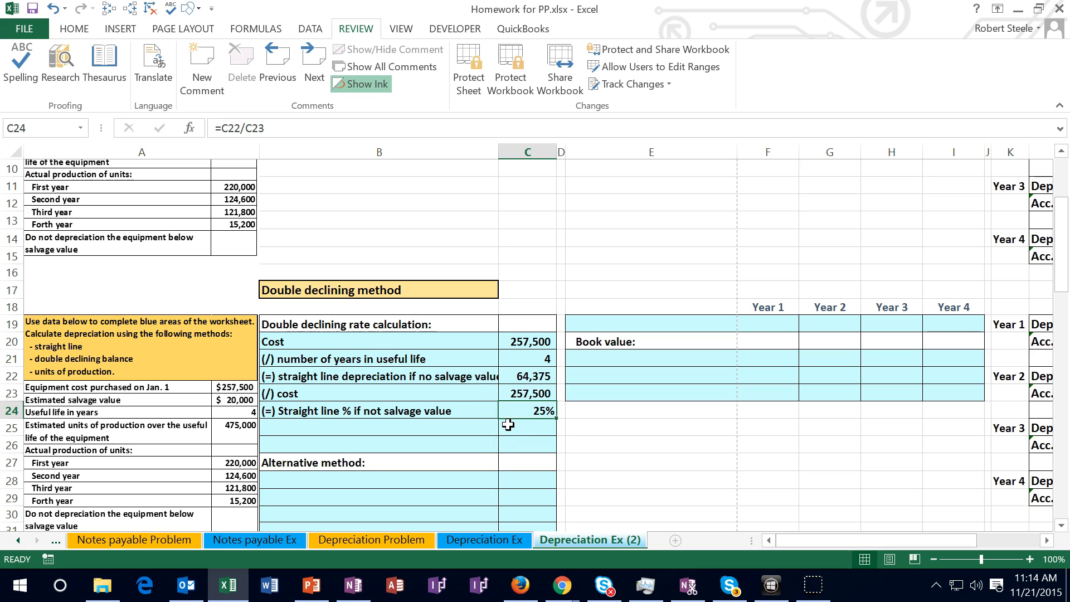
click(76, 30)
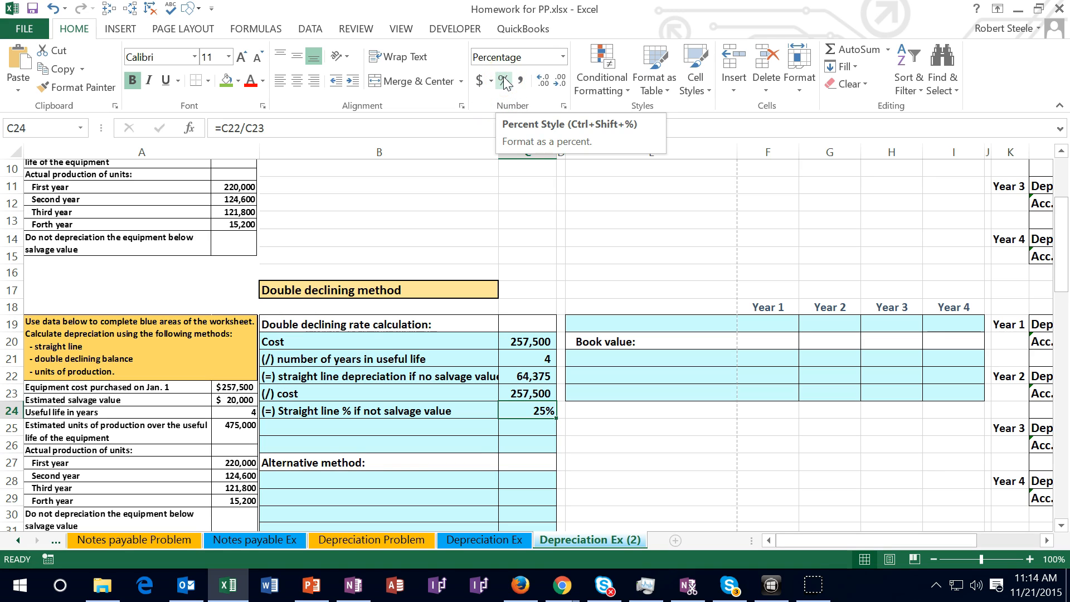
click(563, 57)
click(535, 118)
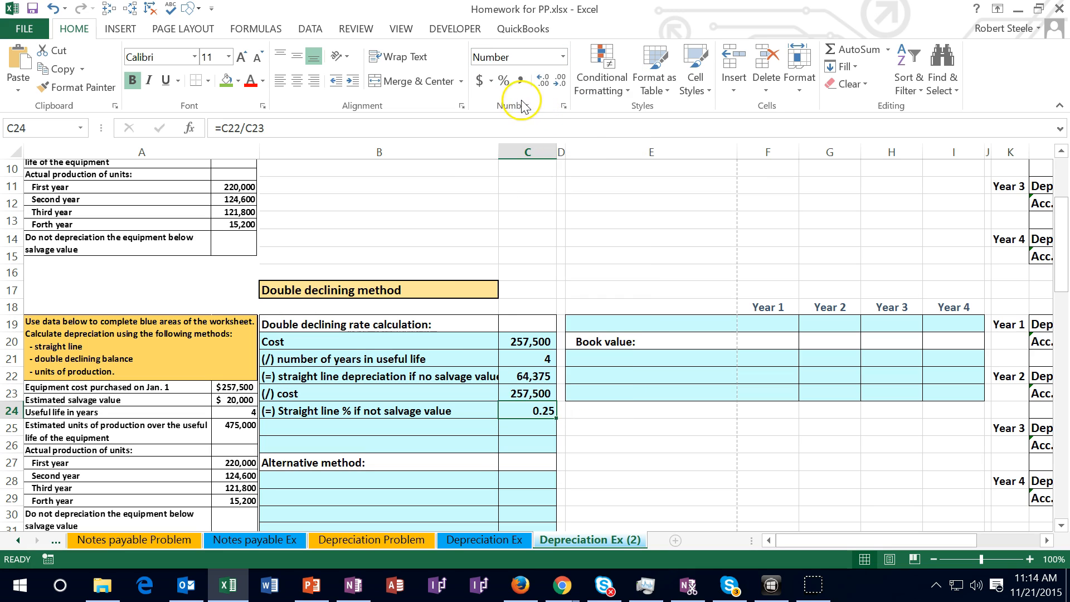
click(504, 82)
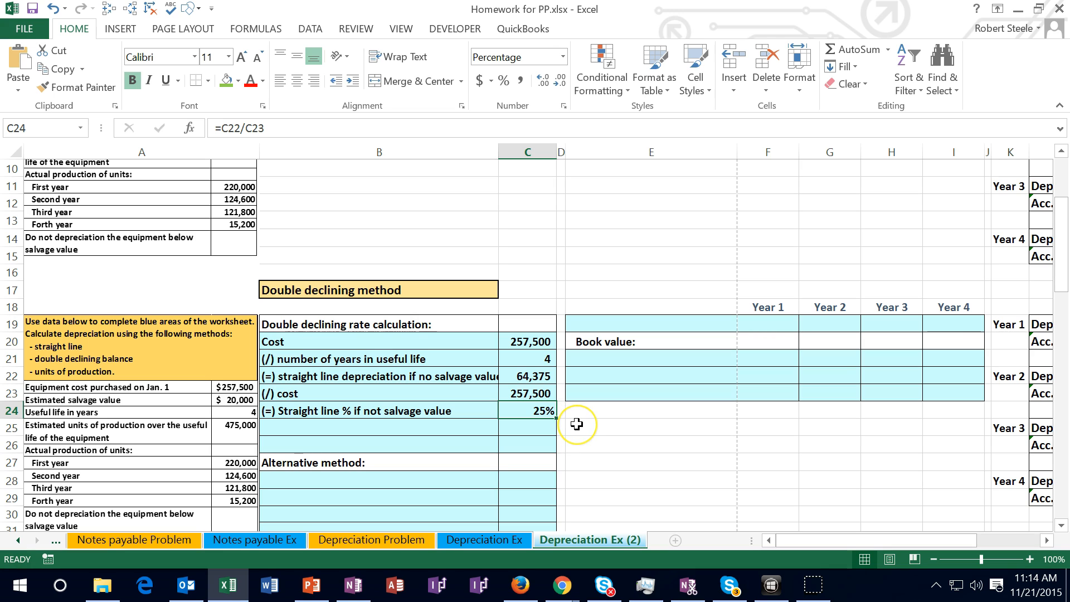
Open Calculator beside the rate figures and multiply the 257500 cost by .25 to check the straight line depreciation
key(XF86Calculator)
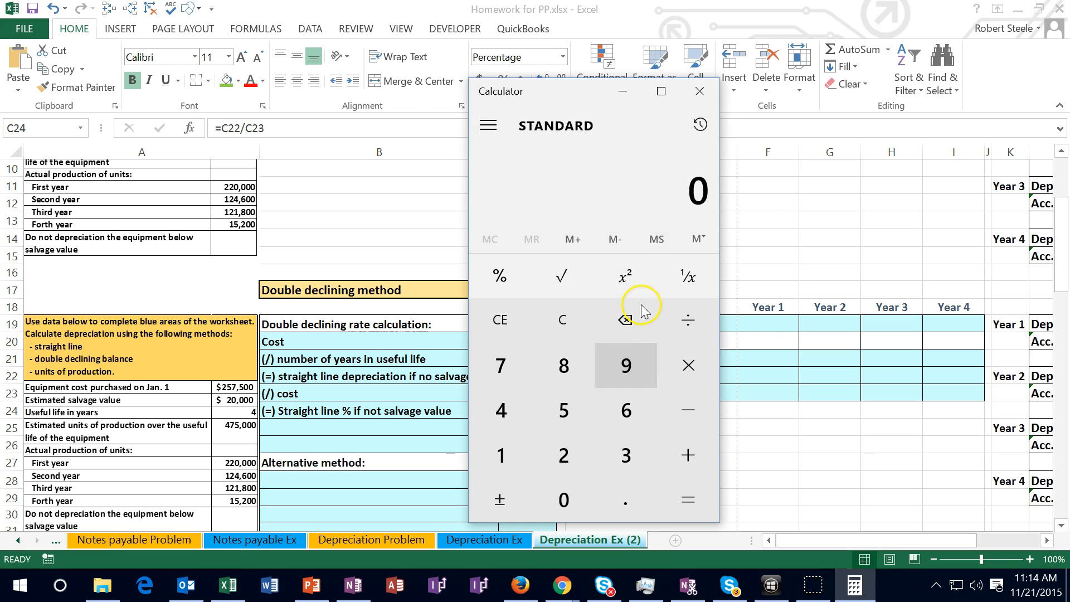
drag(585, 88, 713, 109)
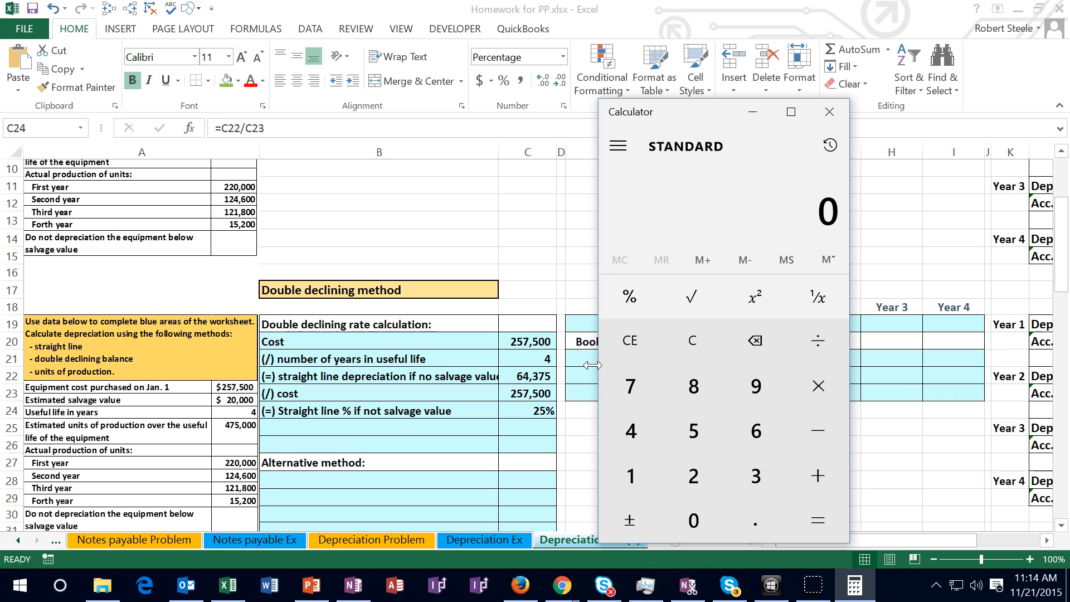
text(257500)
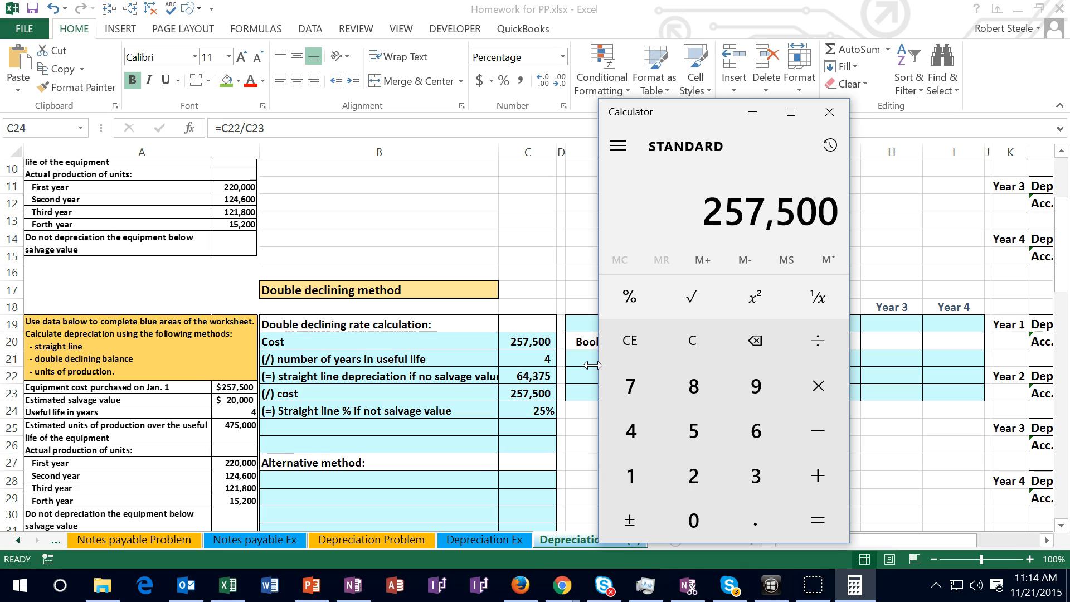
text(*.25)
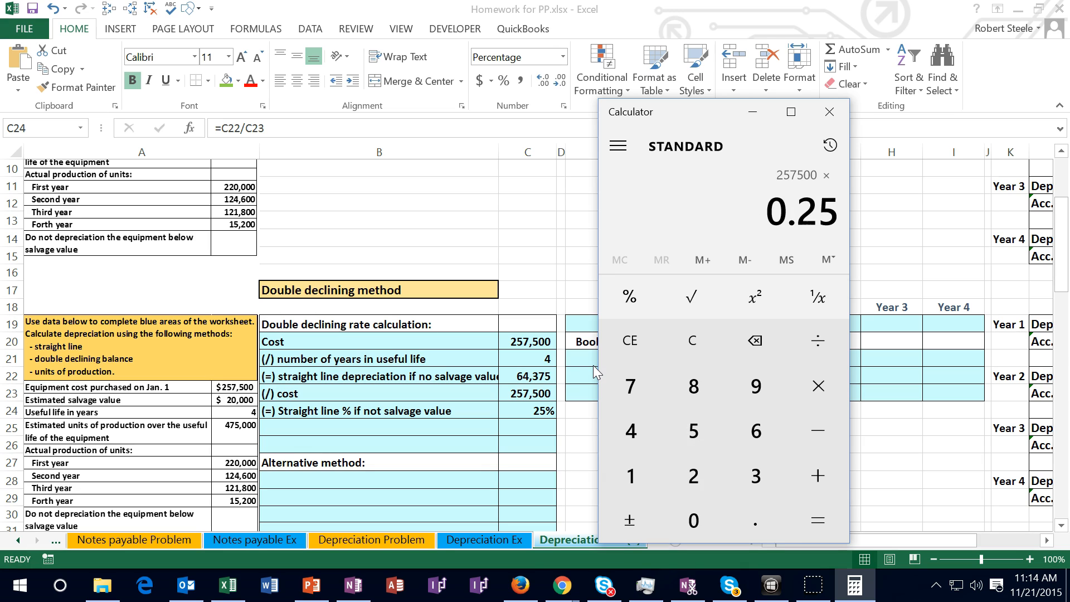
key(Return)
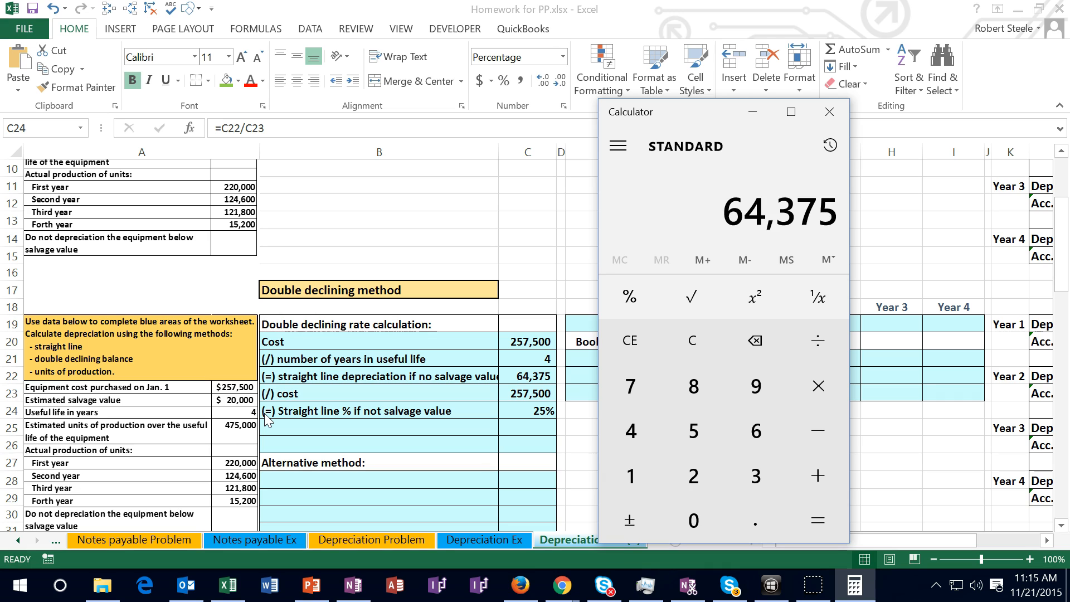
Return to the Excel worksheet and label B25 "(*) 2 to double the SL rate", with the value 2 in C25
click(287, 424)
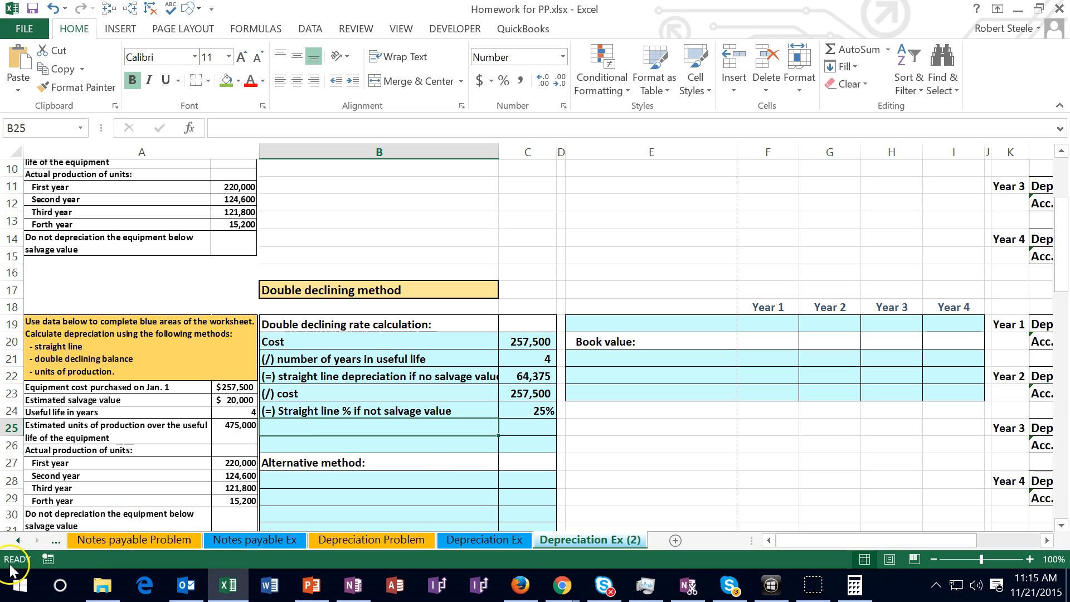
text((*) 2 to double the SL rate)
key(Tab)
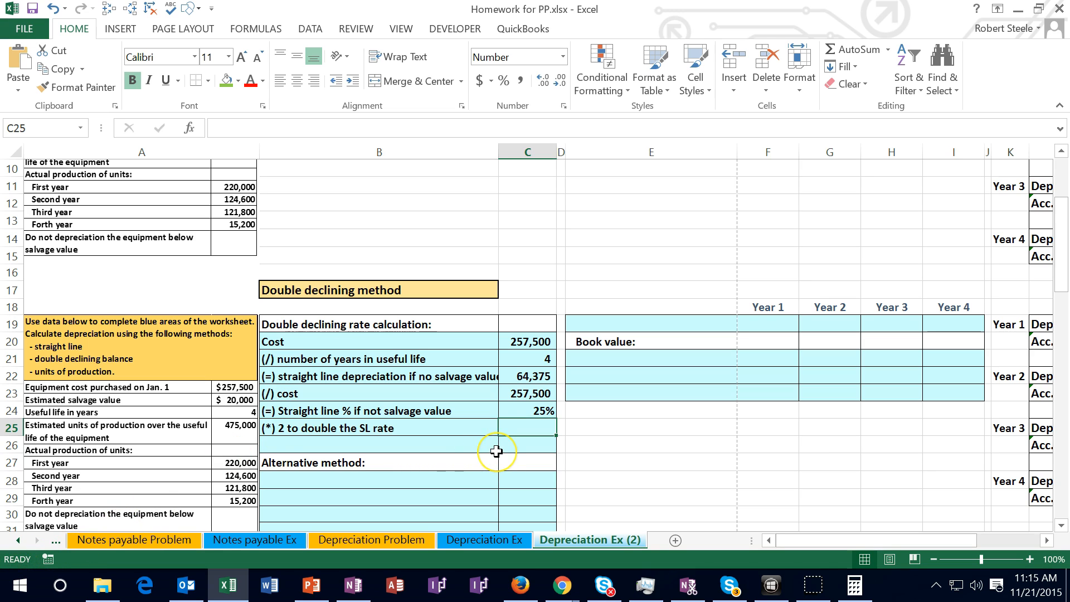
text(2)
key(Return)
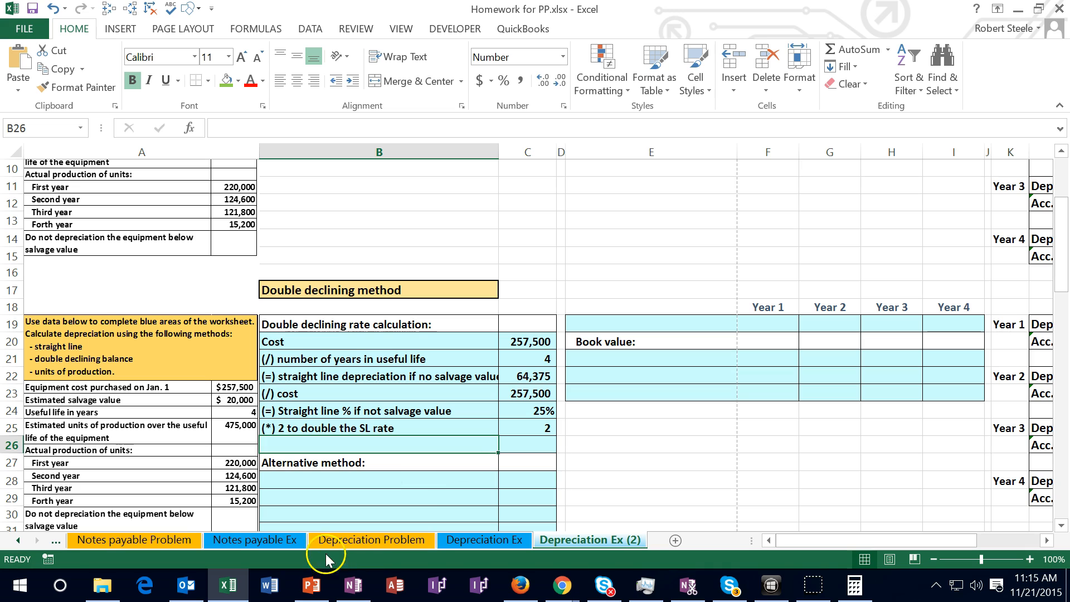
Label B26 "(=) double declining rate" and calculate the rate in C26 with the formula =C24*C25
text((=) double declining rate)
key(Tab)
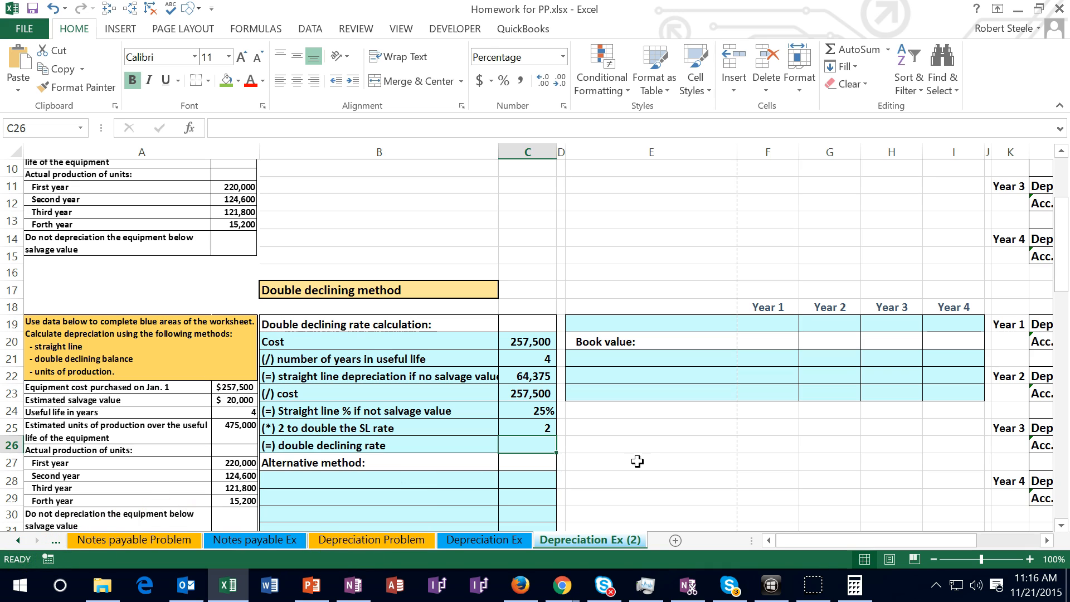
text(=)
key(Up)
key(Up)
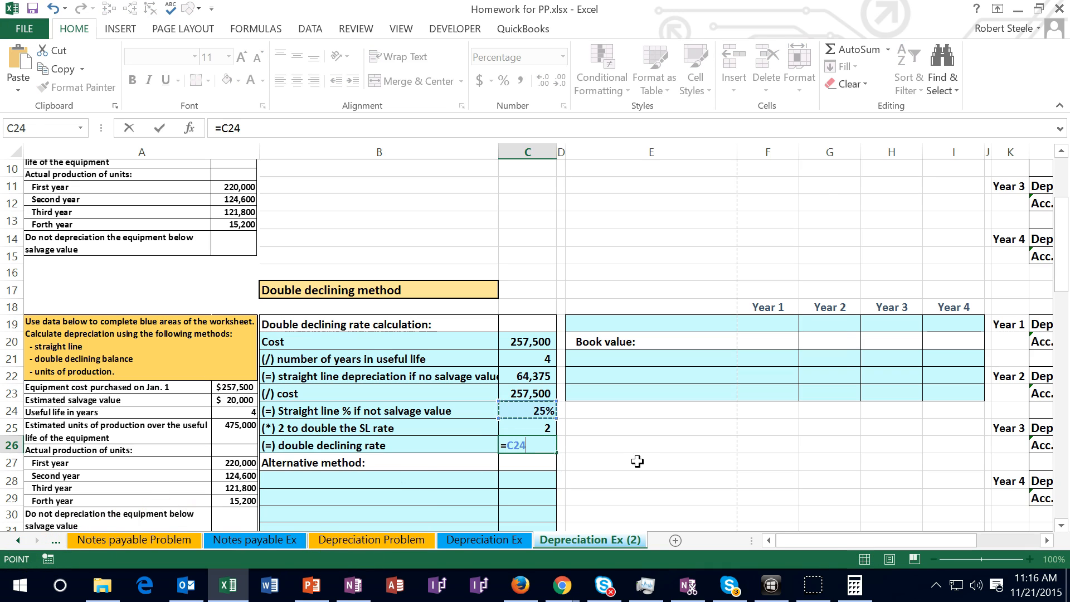
text(*)
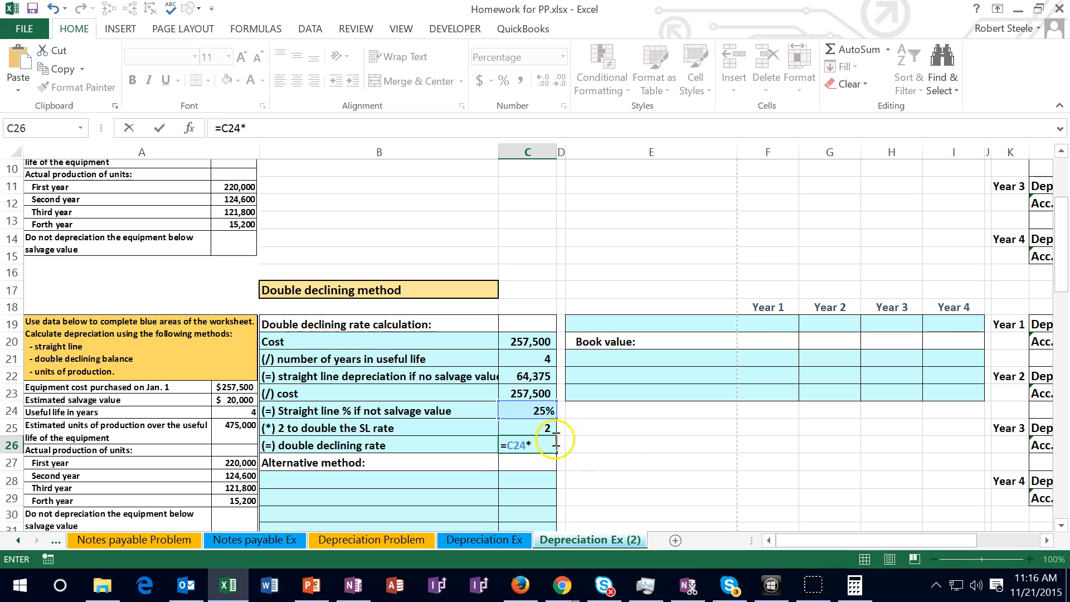
click(543, 425)
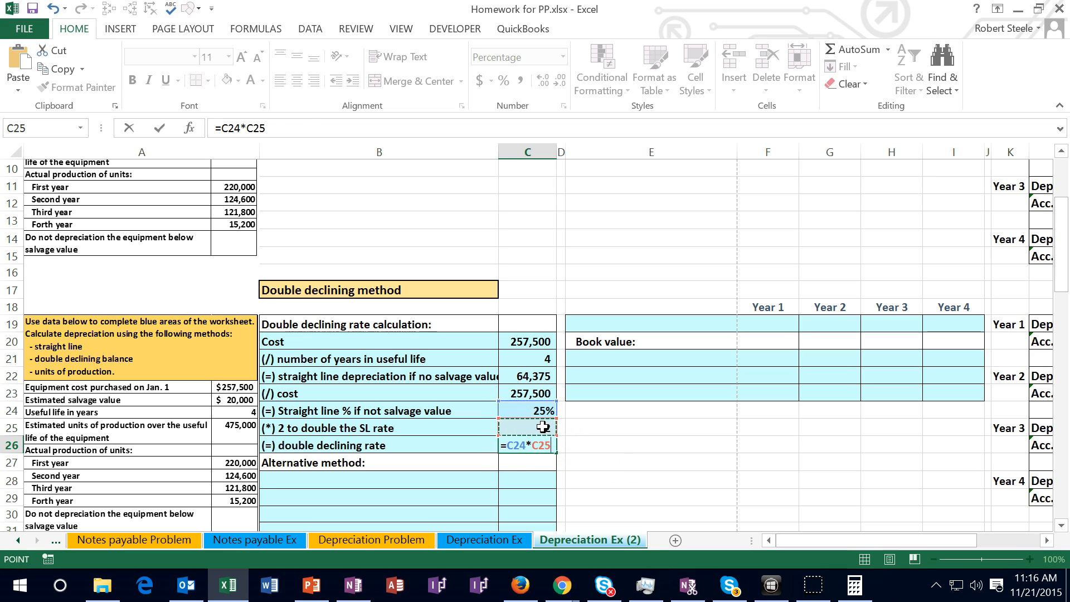
key(Return)
click(545, 446)
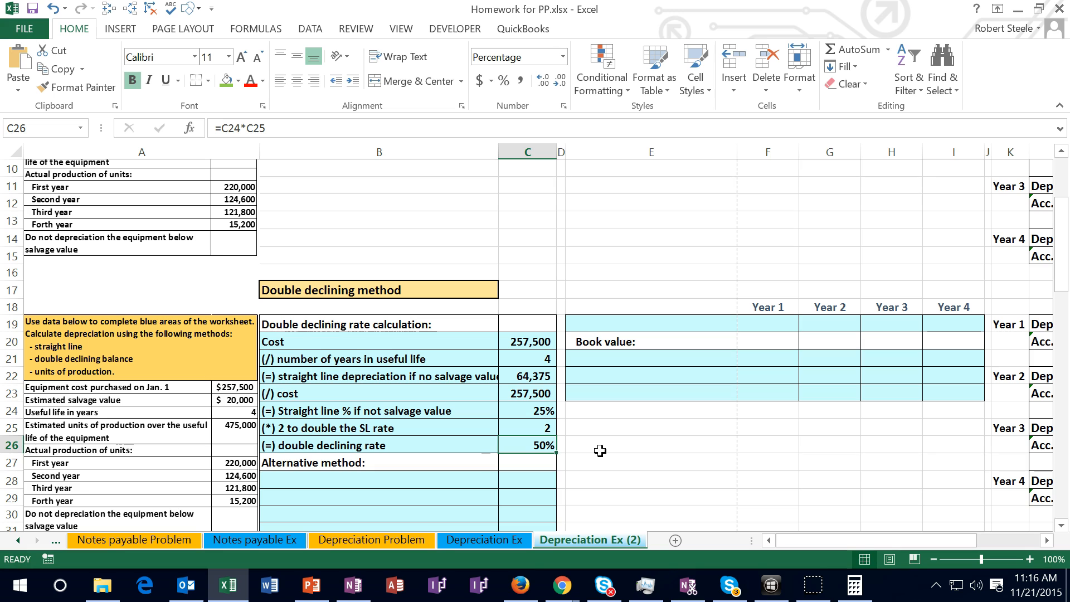
Start the alternative method with 1 in C28, and add "(/) number of years in useful life" in B29 with 4 in C29
scroll(600, 451, down, 1)
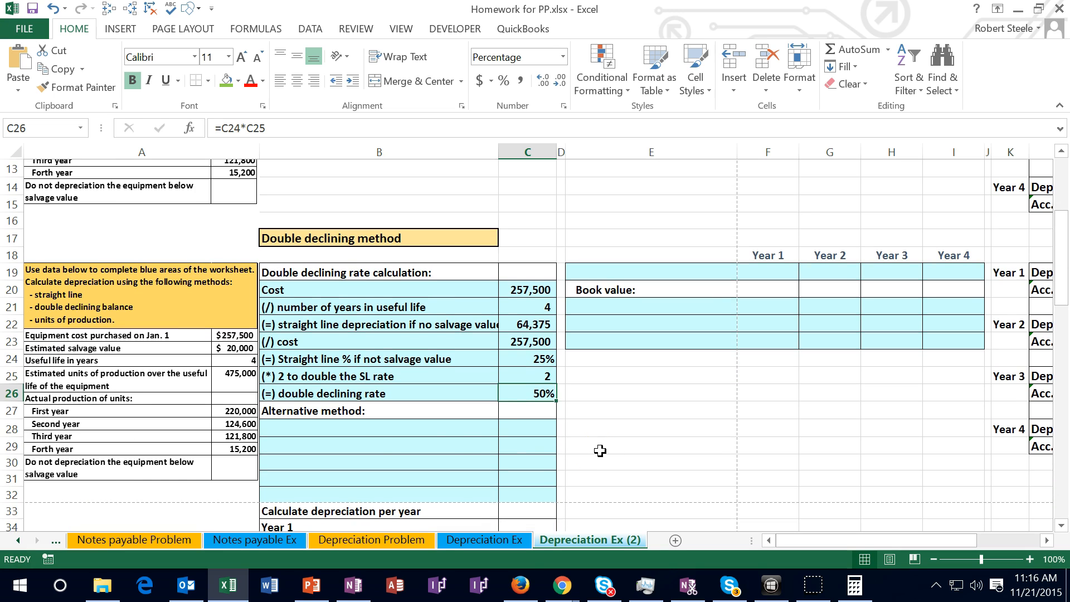
click(337, 430)
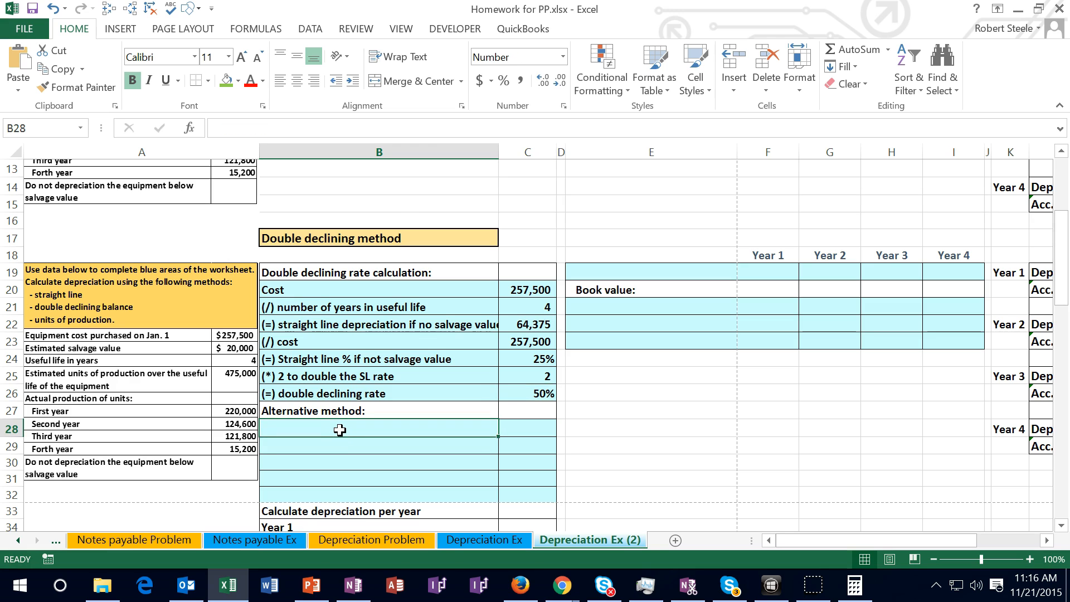
key(Tab)
text(1)
key(Return)
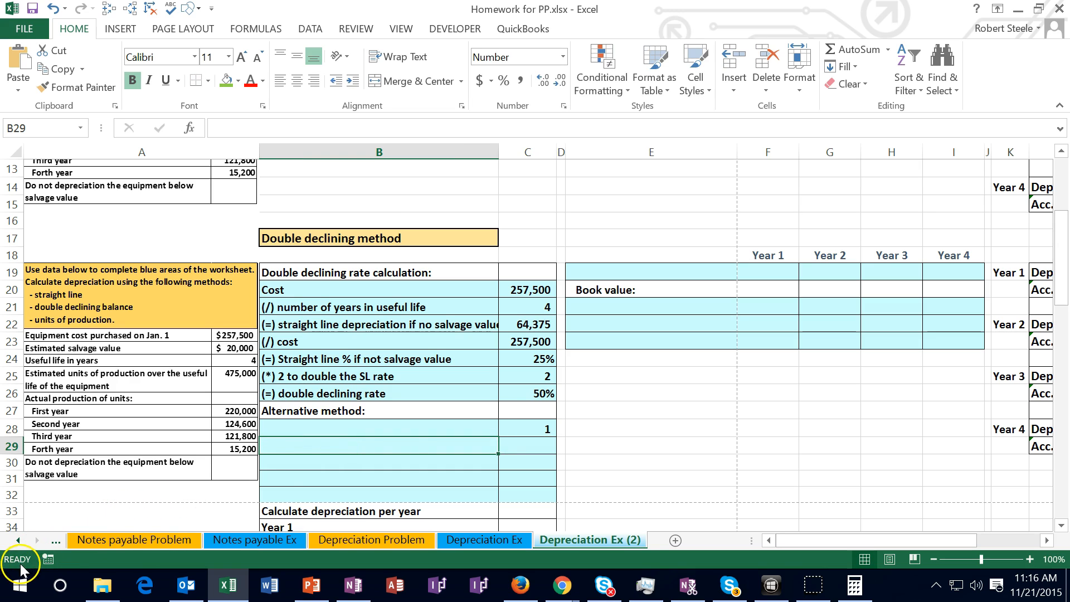
text((/) number of years in useful life)
key(Tab)
text(4)
key(Return)
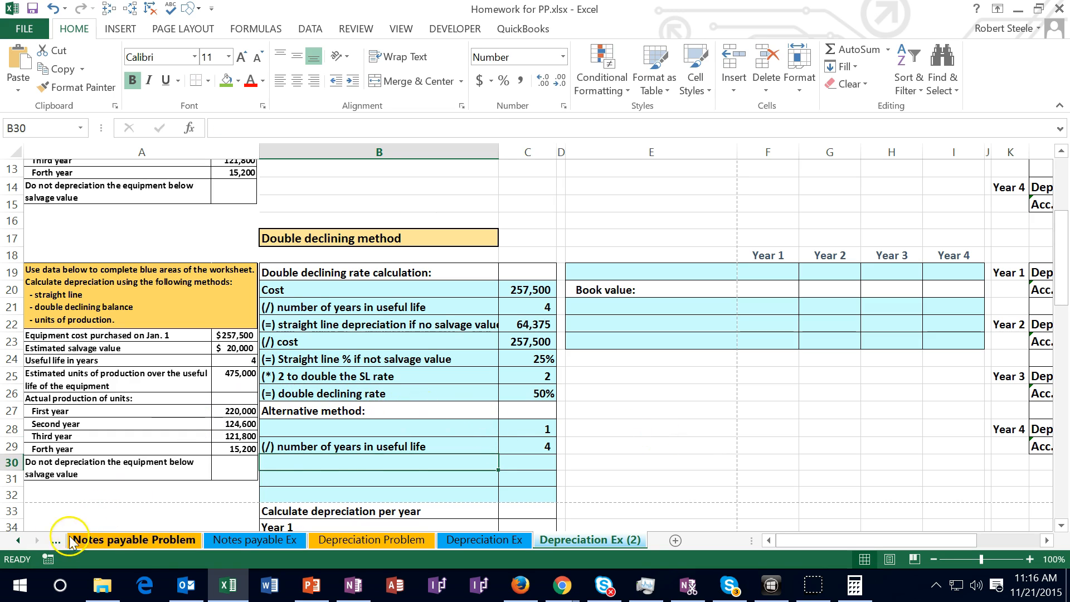
Label B30 "(=) Straight line % if not salvage value", calculate C30 with the formula =C28/C29, and compare it with C24
text((=) Straight line % if not salvage value)
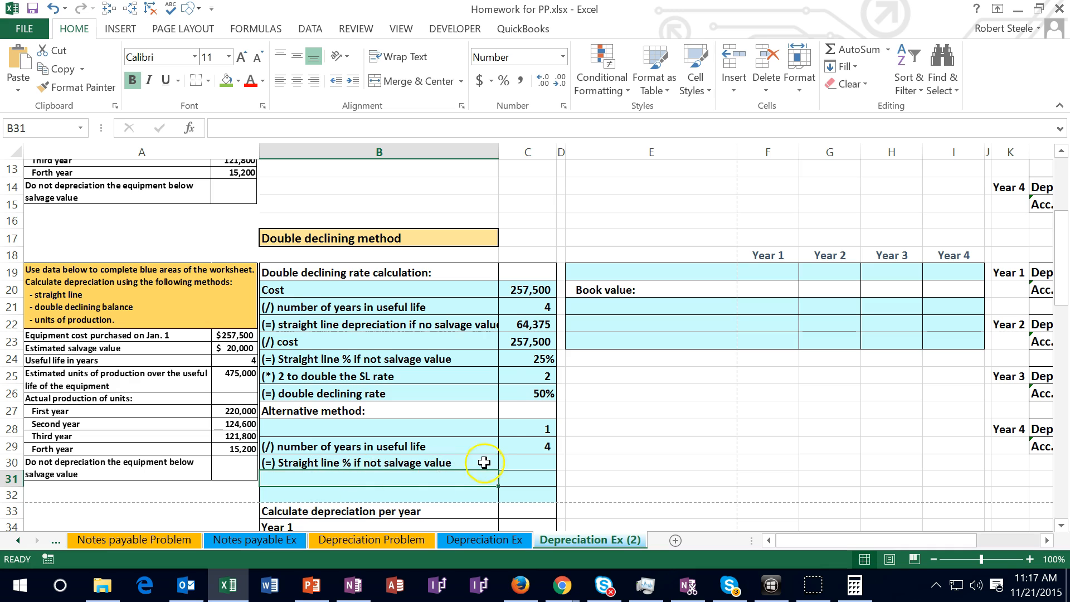
click(532, 464)
text(=)
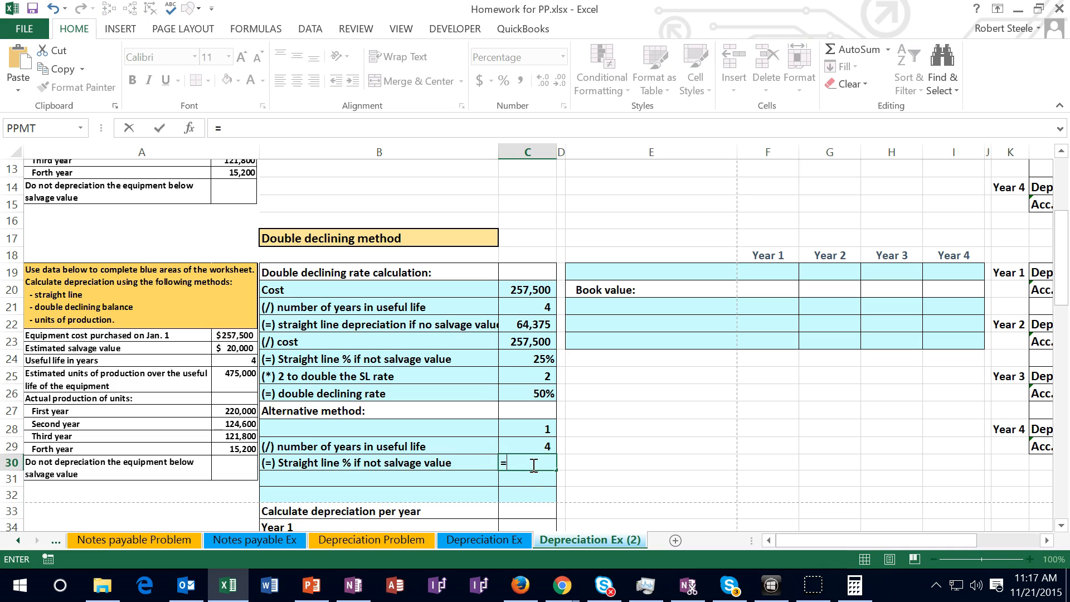
click(528, 426)
text(/)
click(530, 443)
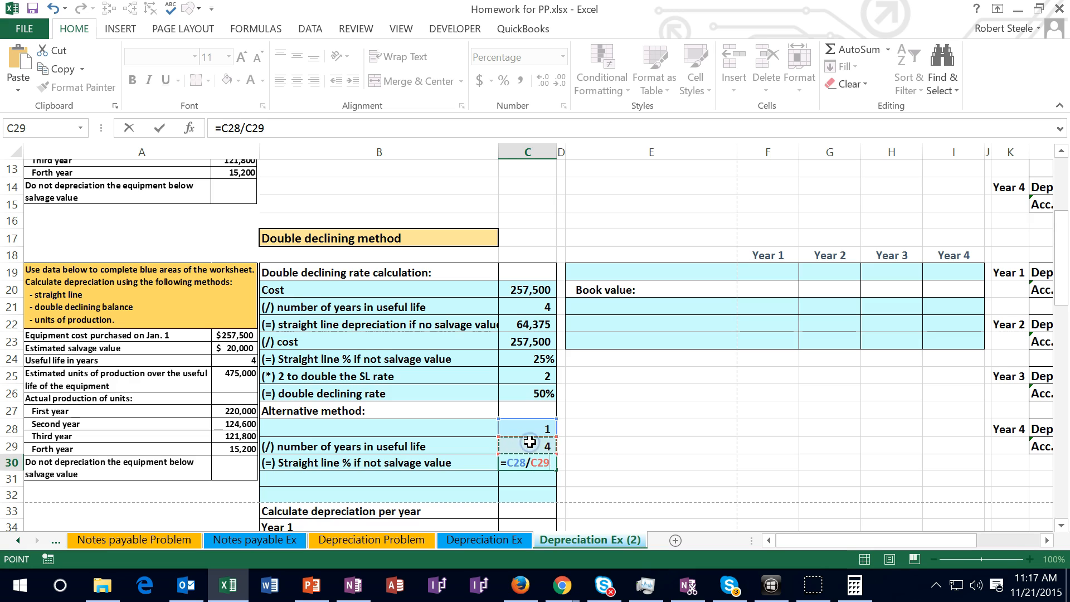
key(Return)
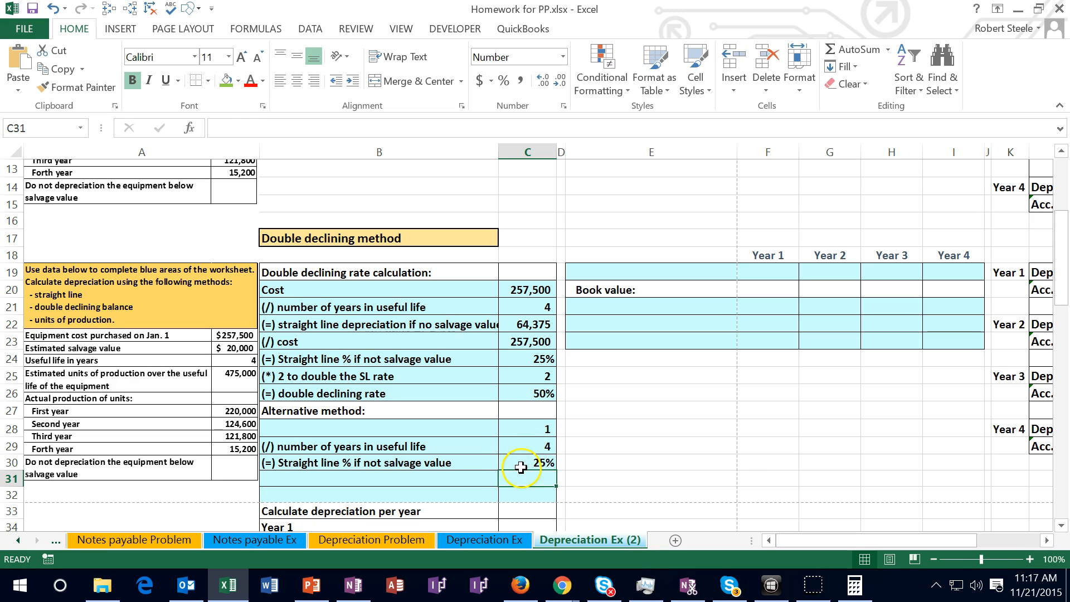
click(521, 467)
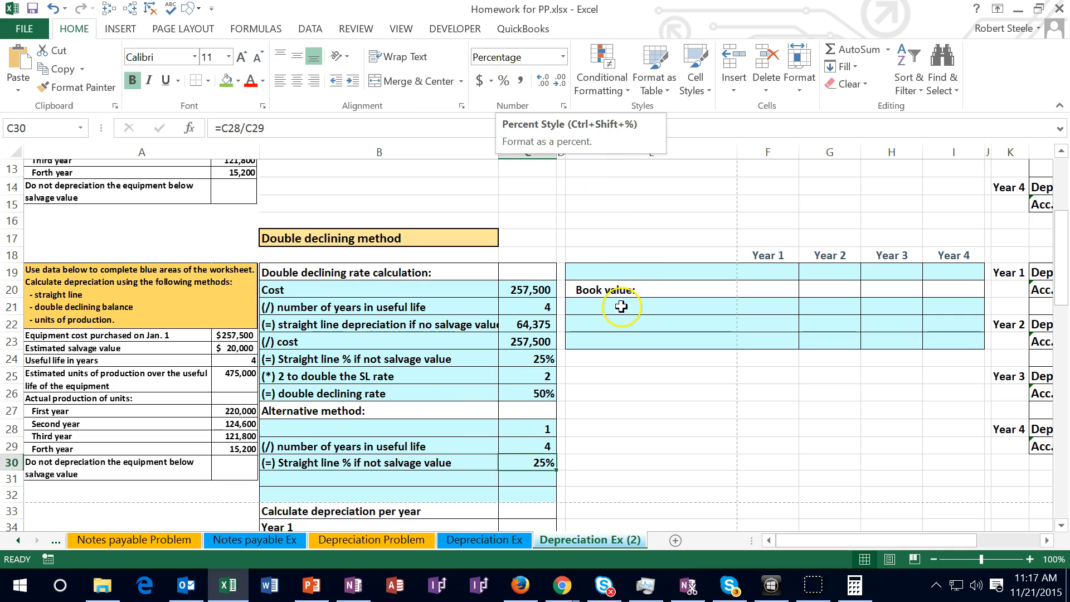
click(529, 357)
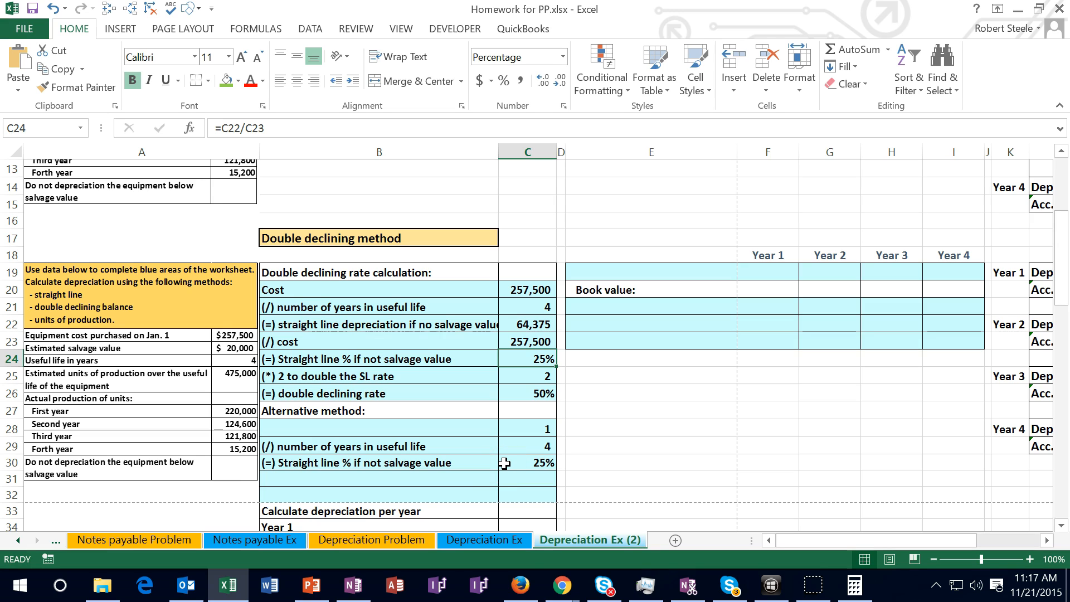
Label B31 "(*) 2 to double the SL rate" with the value 2 in C31, and label B32 "(=) double declining rate"
click(446, 478)
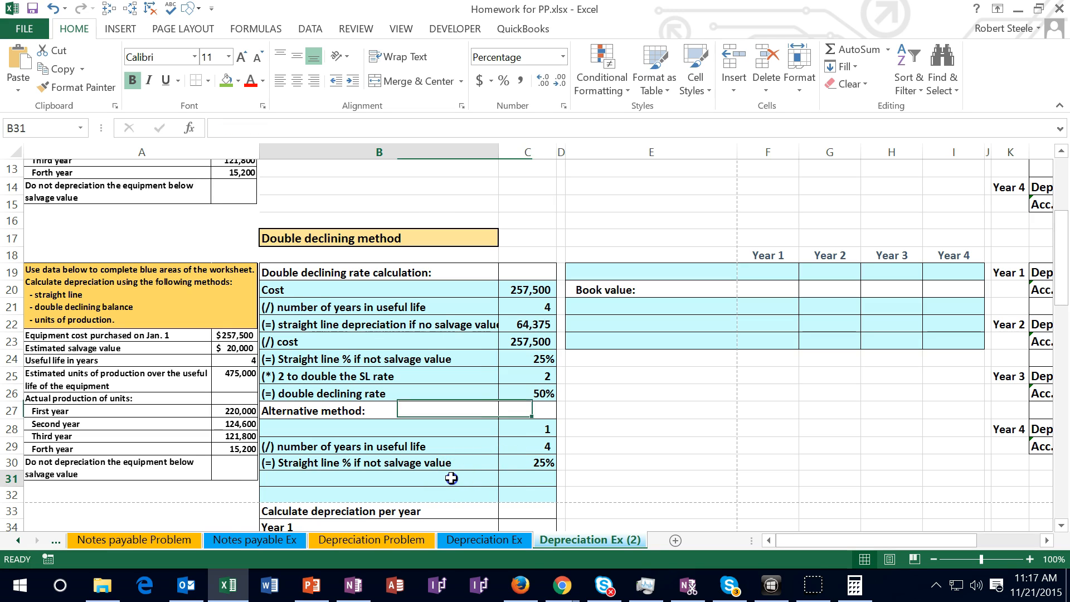
text((*) 2 to double the SL rate)
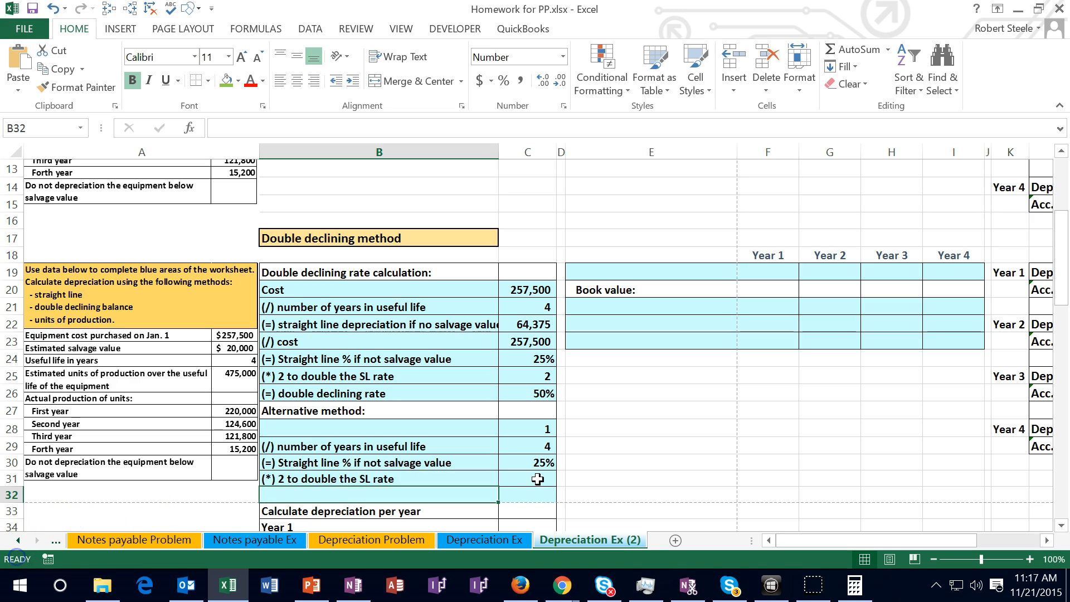
click(537, 478)
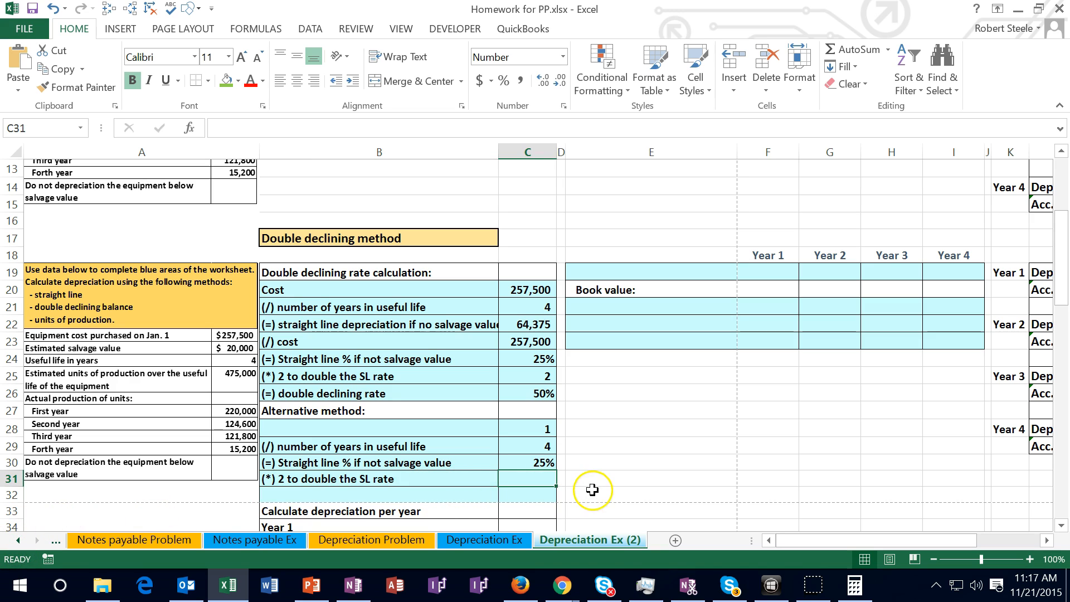
text(2)
key(Return)
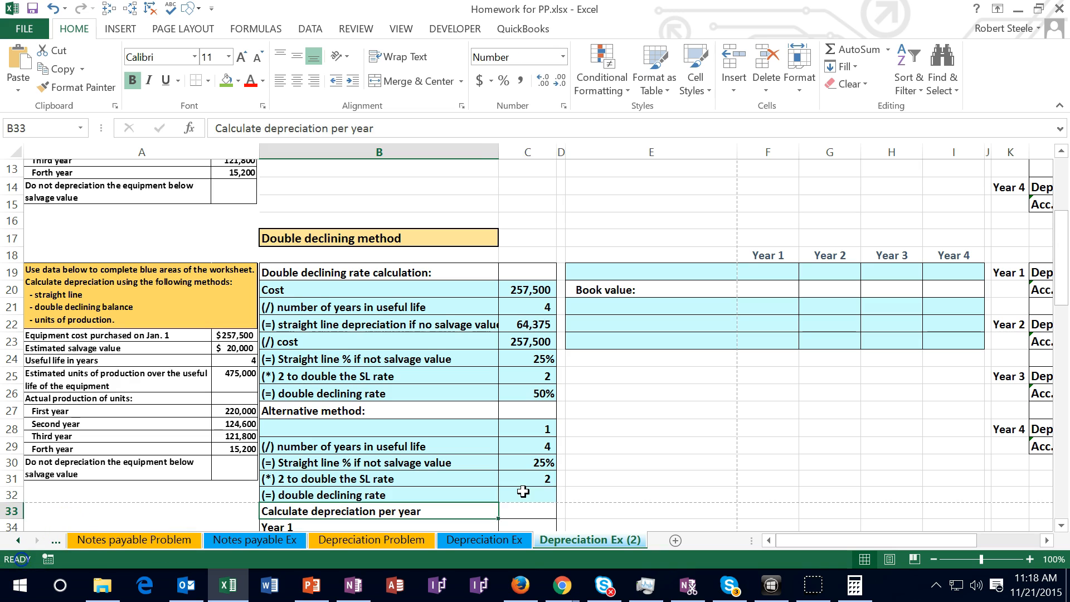
Calculate the alternative method's double declining rate in C32 with the formula =C30*C31
click(524, 492)
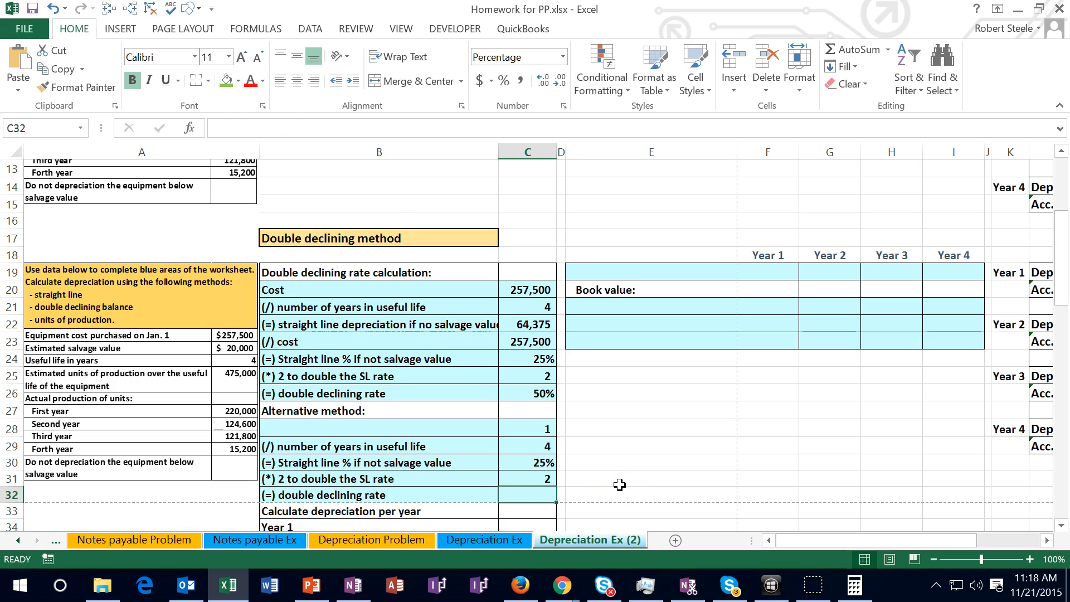
text(=)
key(Up)
key(Up)
text(*)
key(Up)
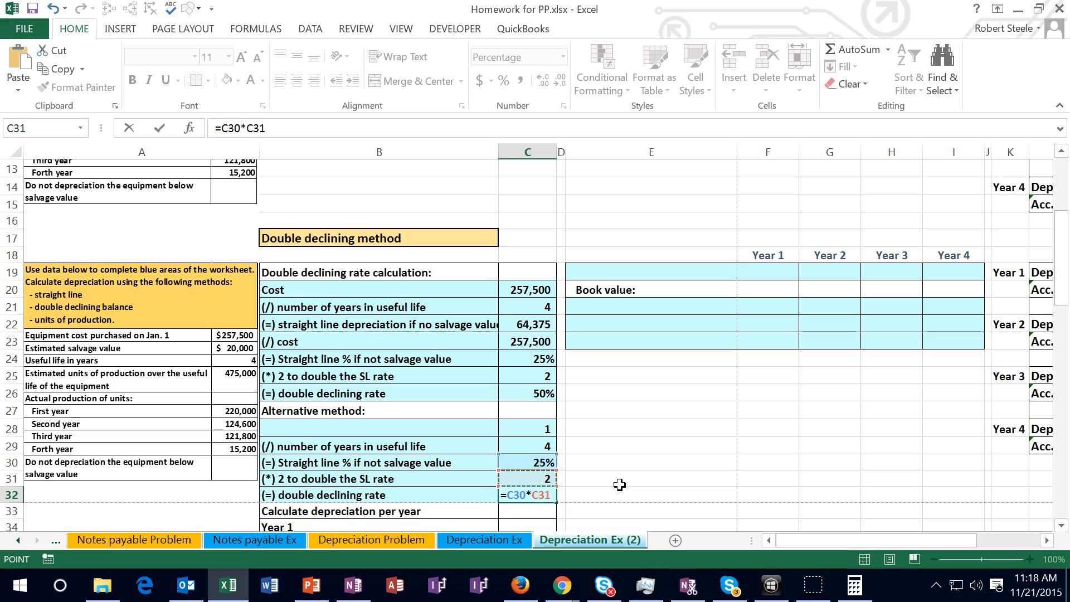
key(Return)
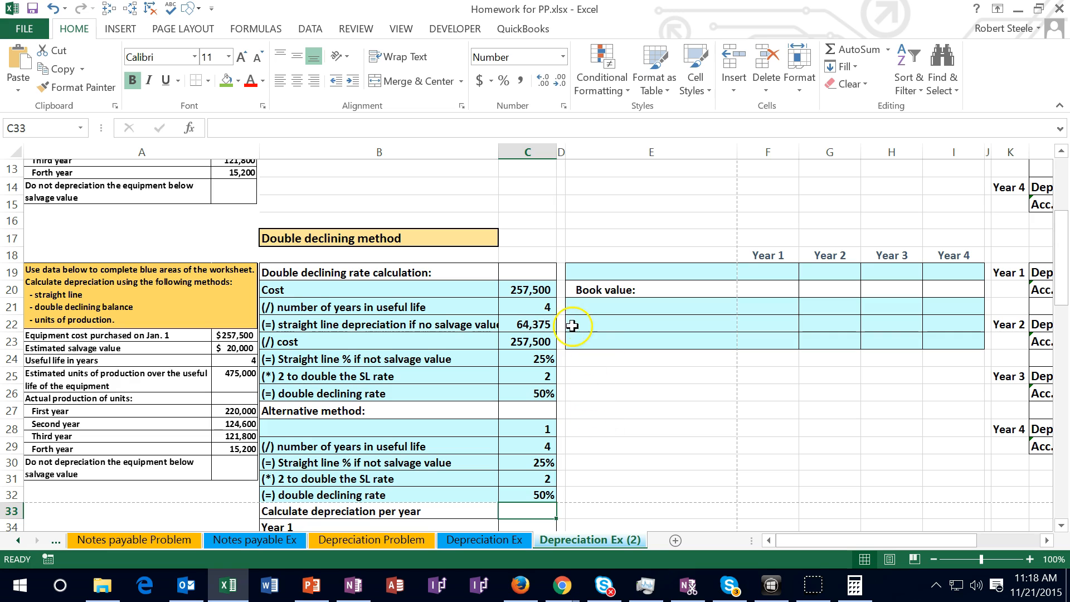
click(545, 303)
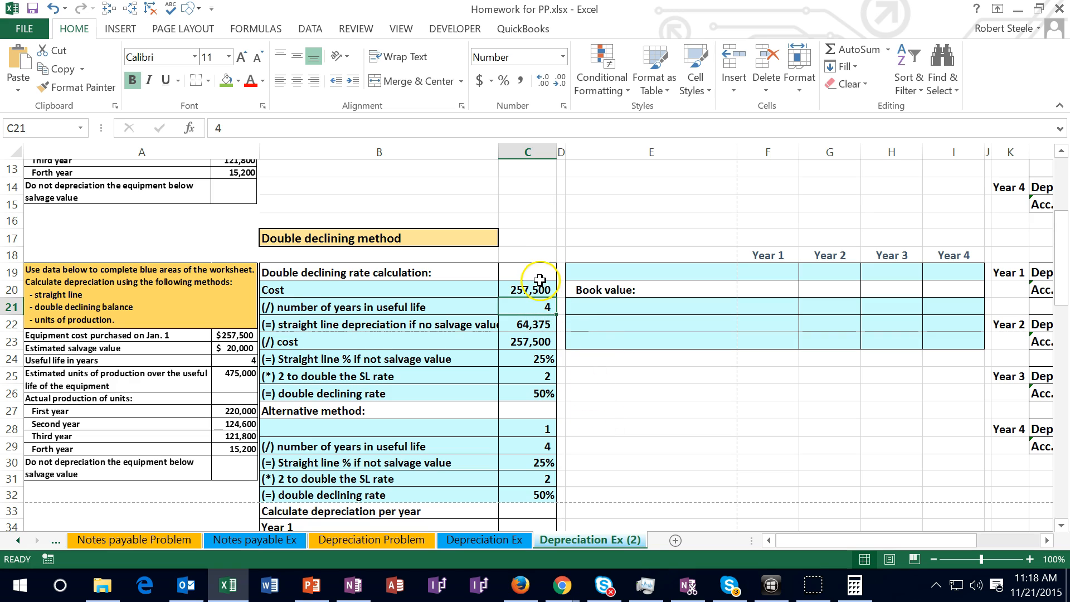
Apply a single underline to the useful life in C21, the cost divisor in C23 and the doubling factor in C25
click(165, 84)
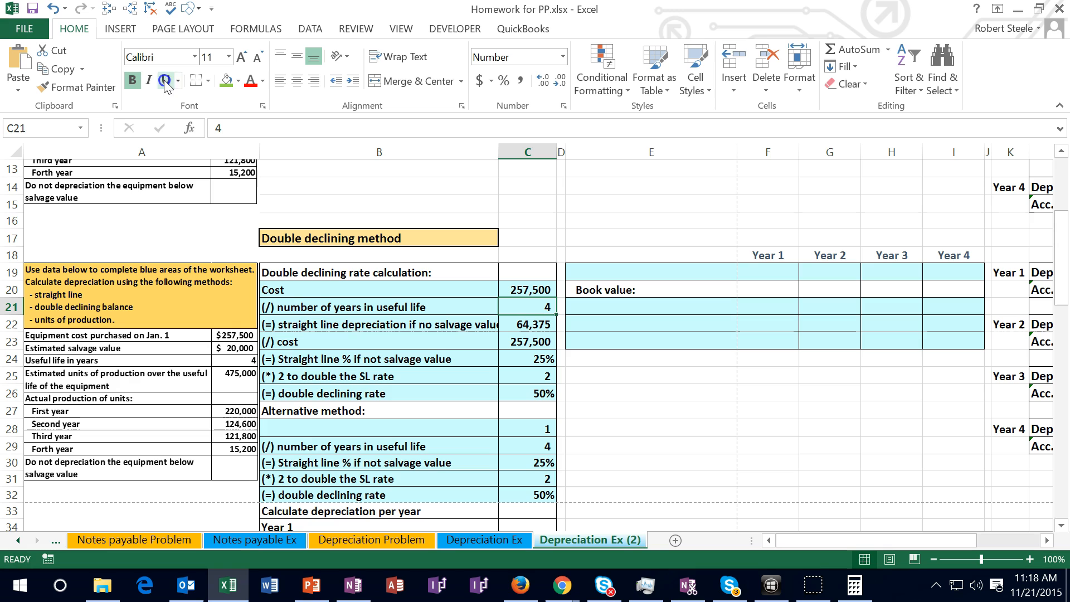
click(533, 322)
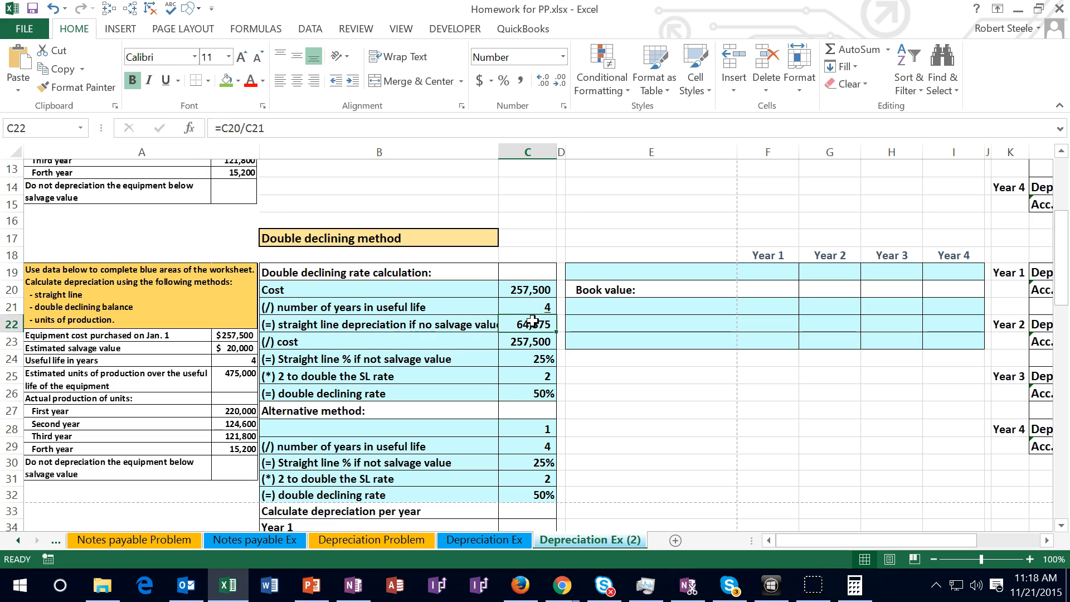
click(526, 338)
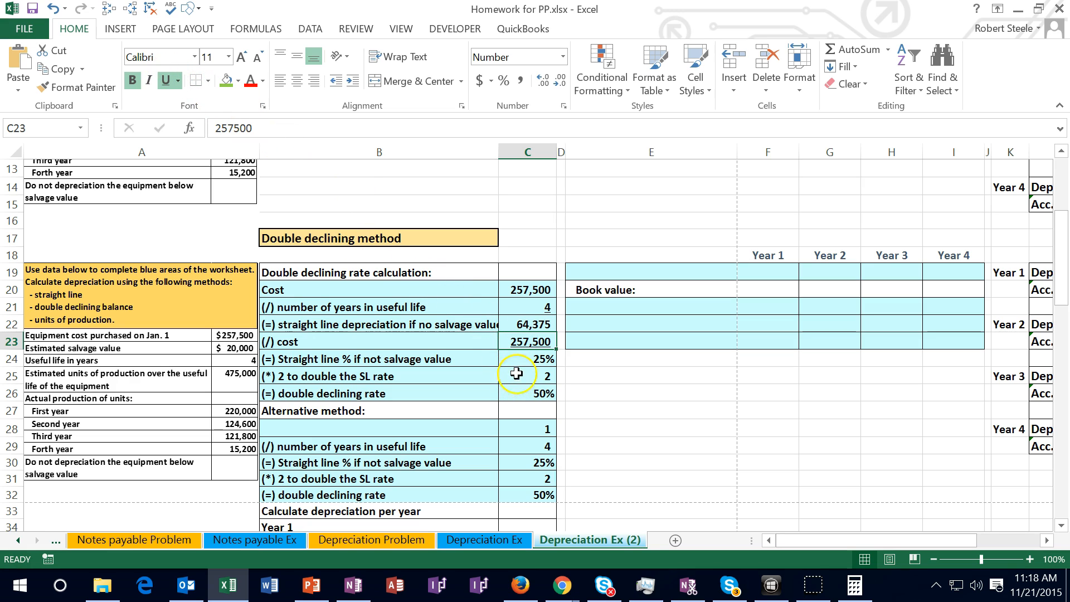
click(517, 373)
click(165, 82)
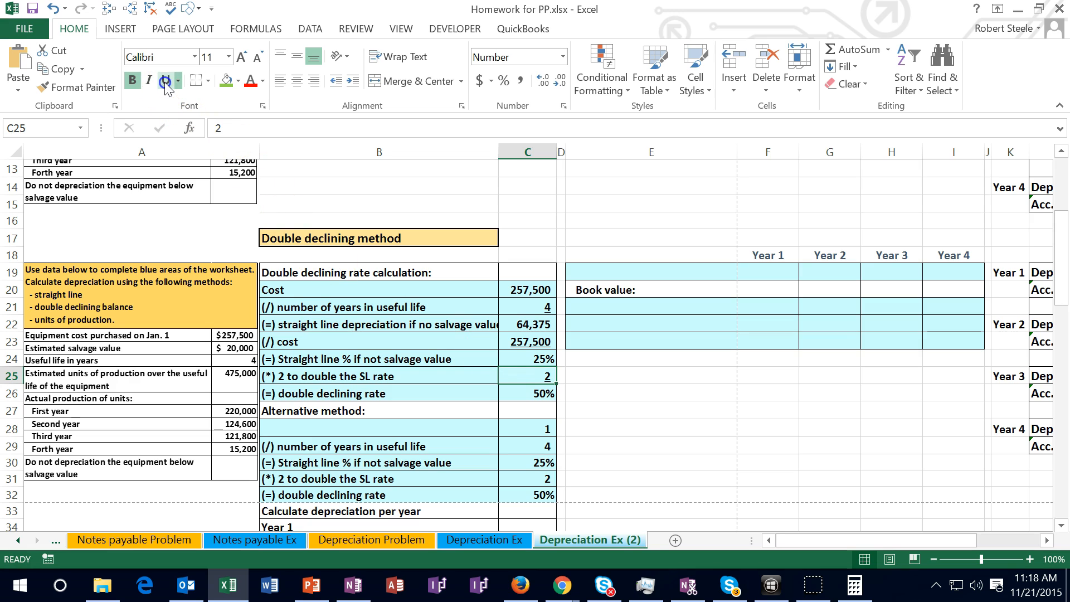
Apply a double underline to the double declining rate in C26
click(514, 393)
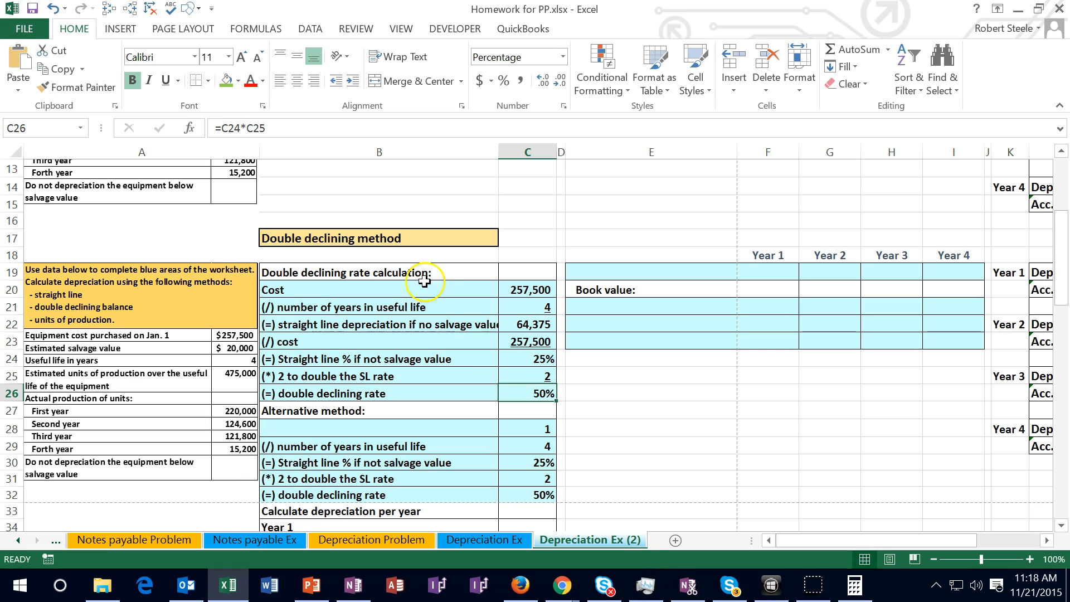
click(209, 82)
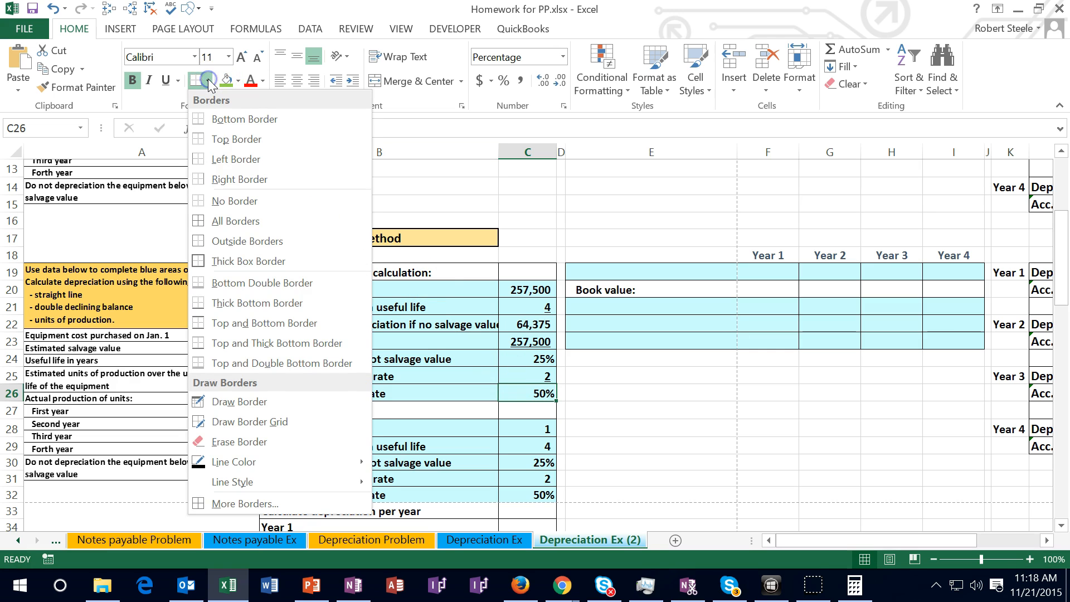
click(178, 80)
click(191, 121)
click(660, 417)
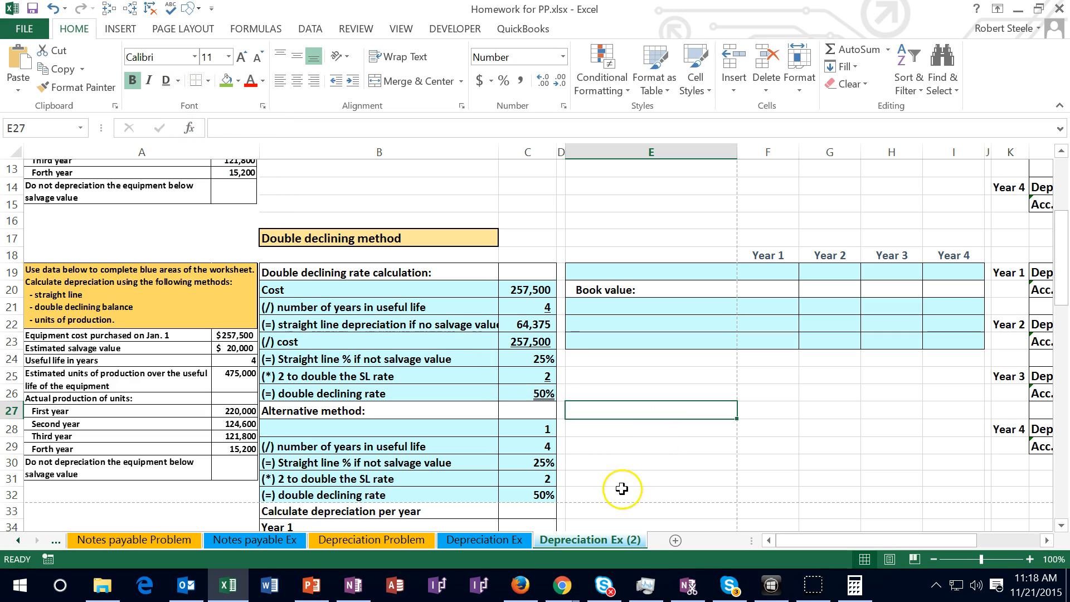
Apply a single underline to the alternative method's useful life in C29 and doubling factor in C31
click(533, 446)
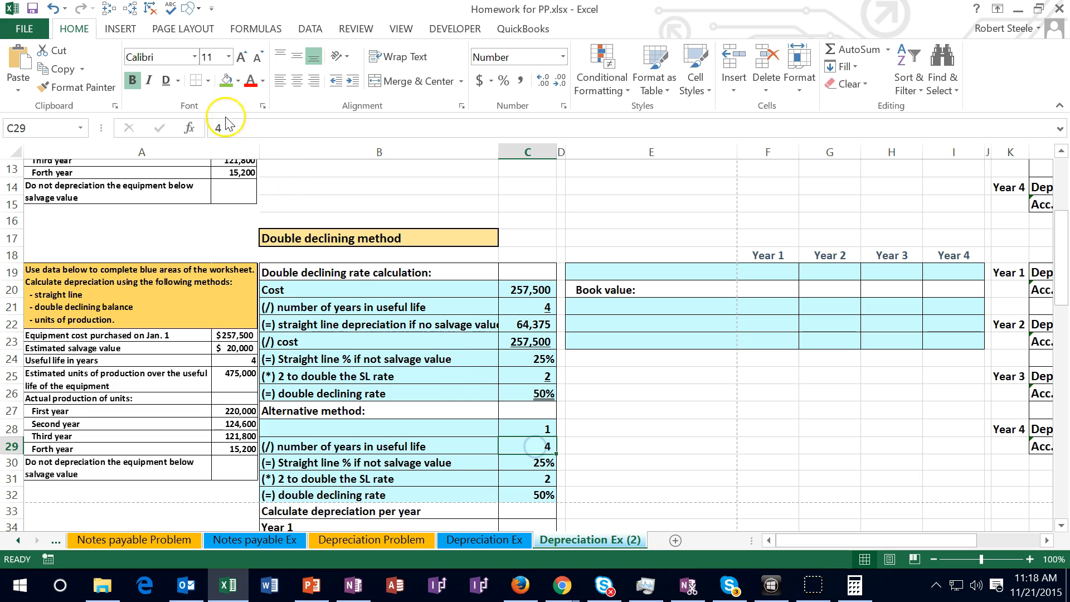
click(178, 81)
click(183, 97)
click(528, 462)
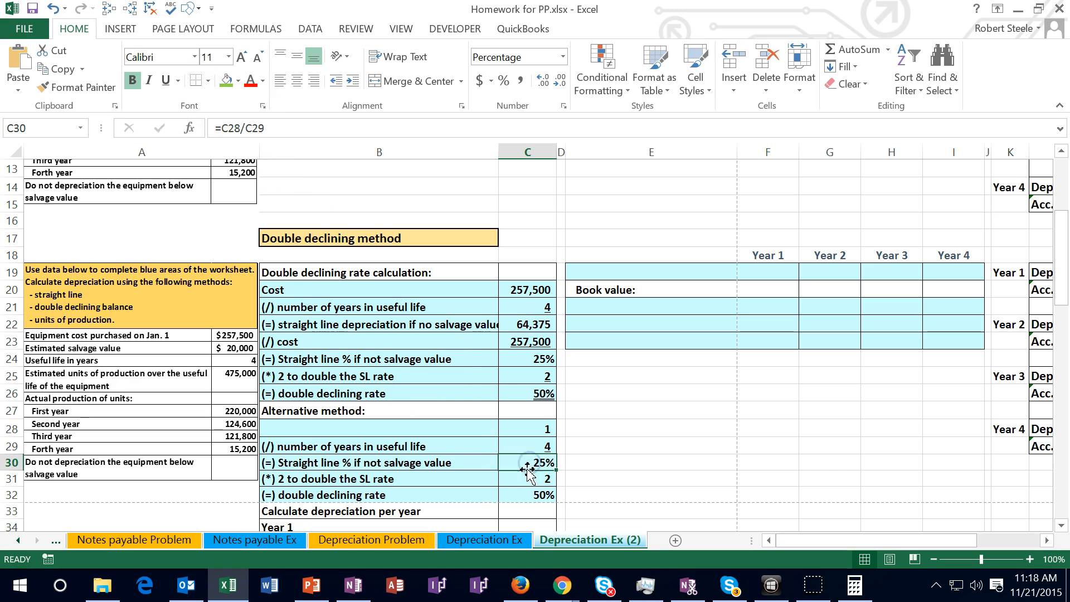
click(529, 477)
click(166, 81)
Apply a double underline to the alternative method's double declining rate in C32
click(522, 496)
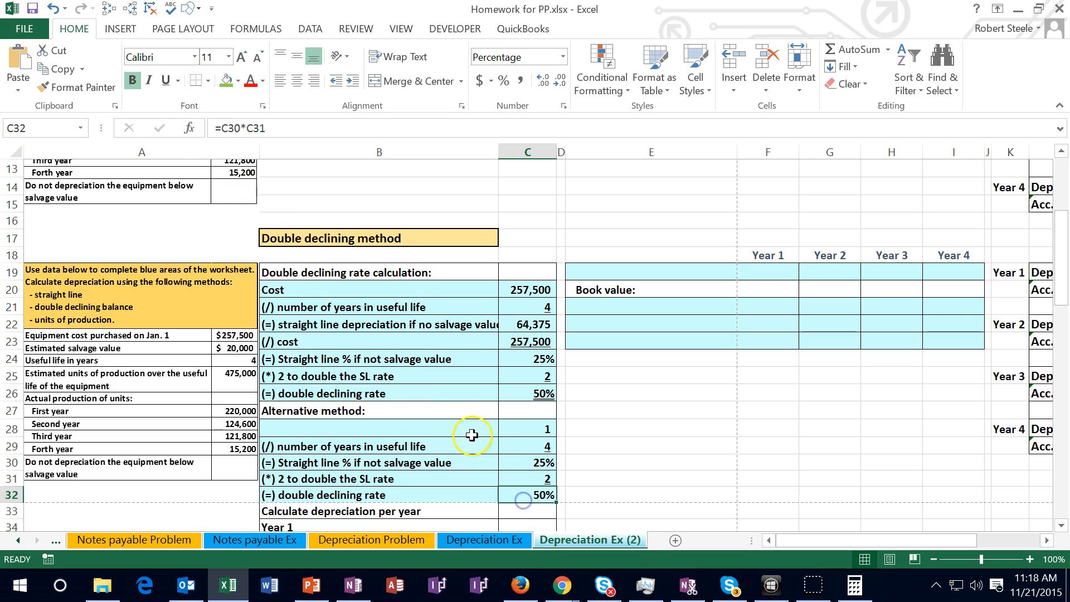
click(179, 81)
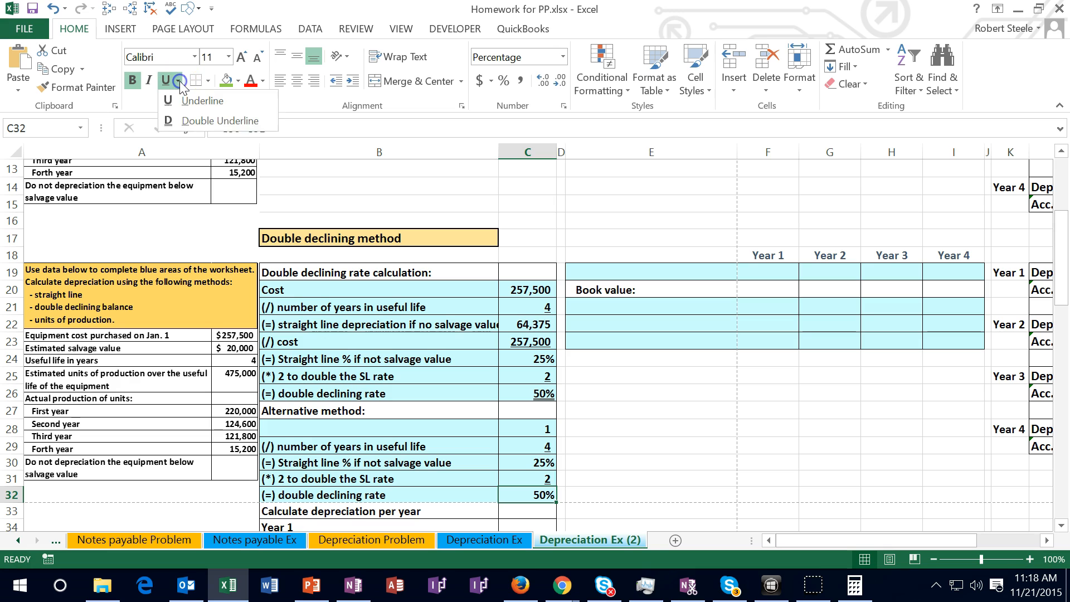
click(200, 121)
click(654, 409)
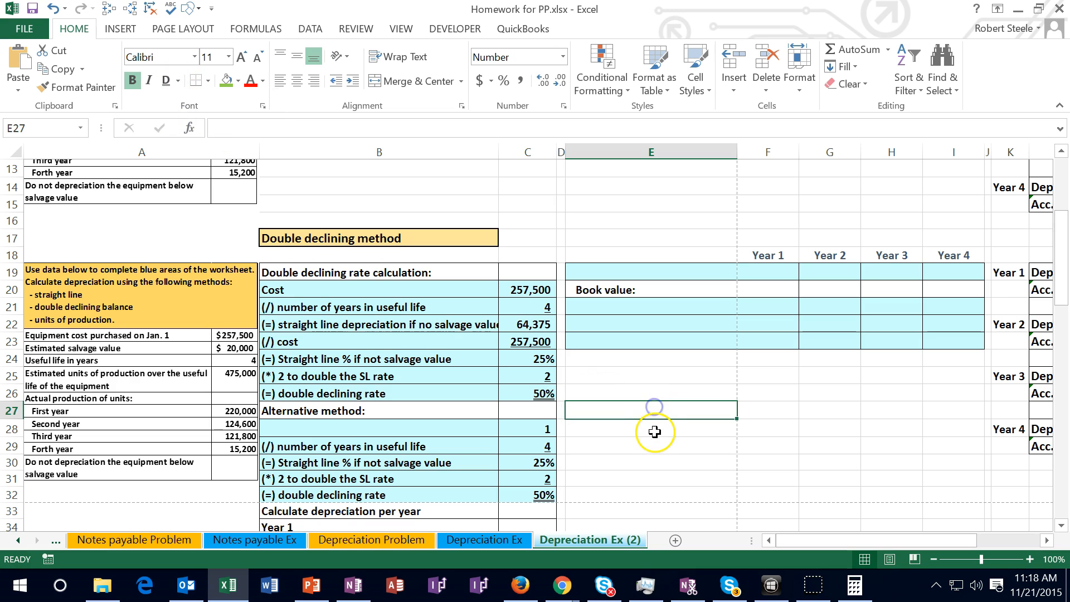